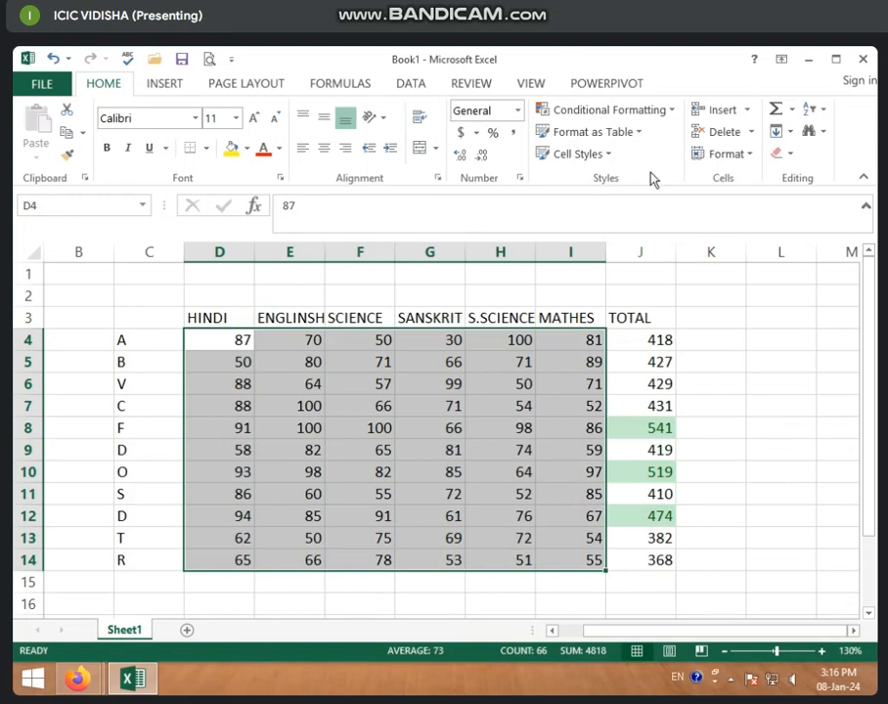
# Step: Preview a Top 10% rule with Light Red Fill with Dark Red Text on the marks in D4:I14, without applying it
pyautogui.click(675, 111)
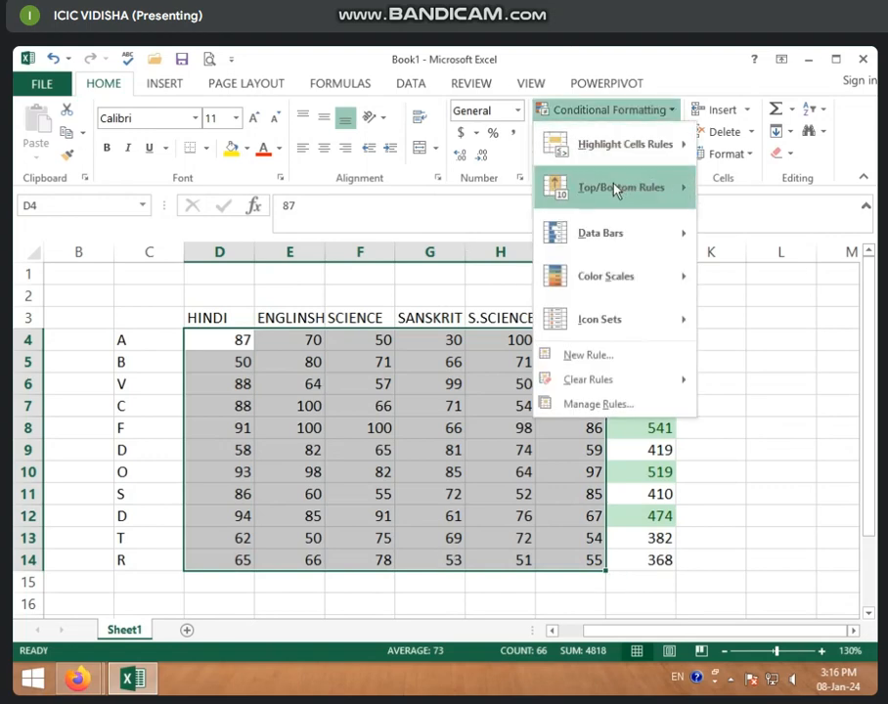
pyautogui.moveTo(673, 189)
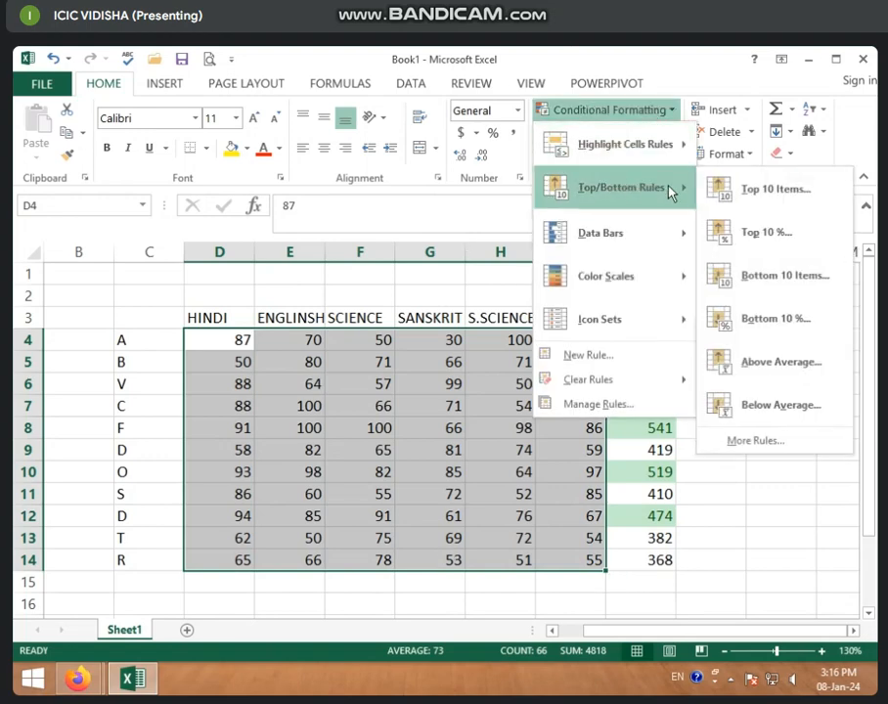
pyautogui.click(755, 235)
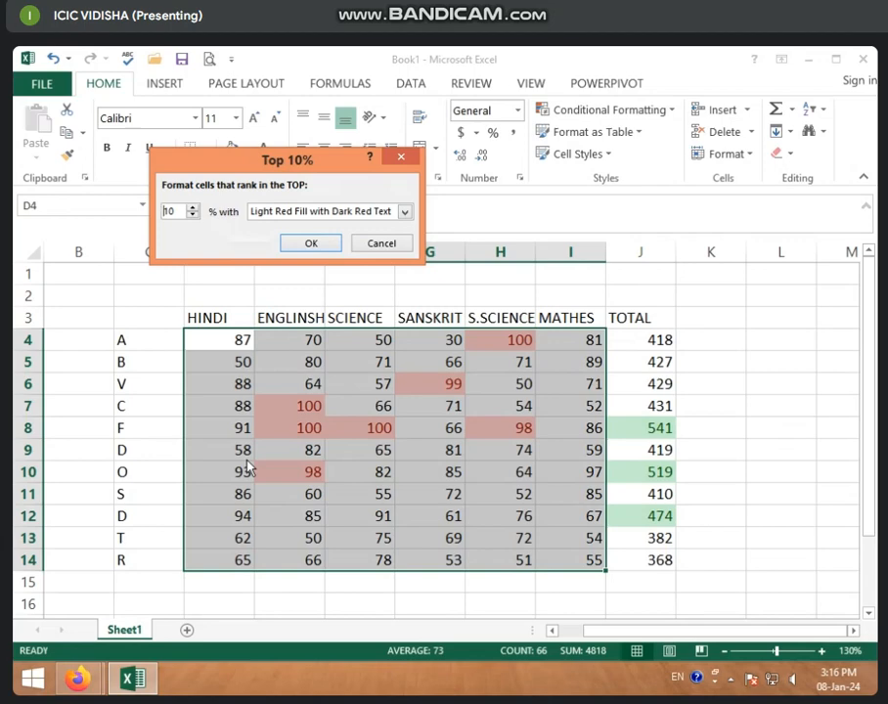
pyautogui.click(382, 243)
pyautogui.click(769, 431)
# Step: Start a Top 10% formatting rule on the totals in J4:J14 and set its percentage to 20
pyautogui.moveTo(649, 339); pyautogui.dragTo(654, 566)
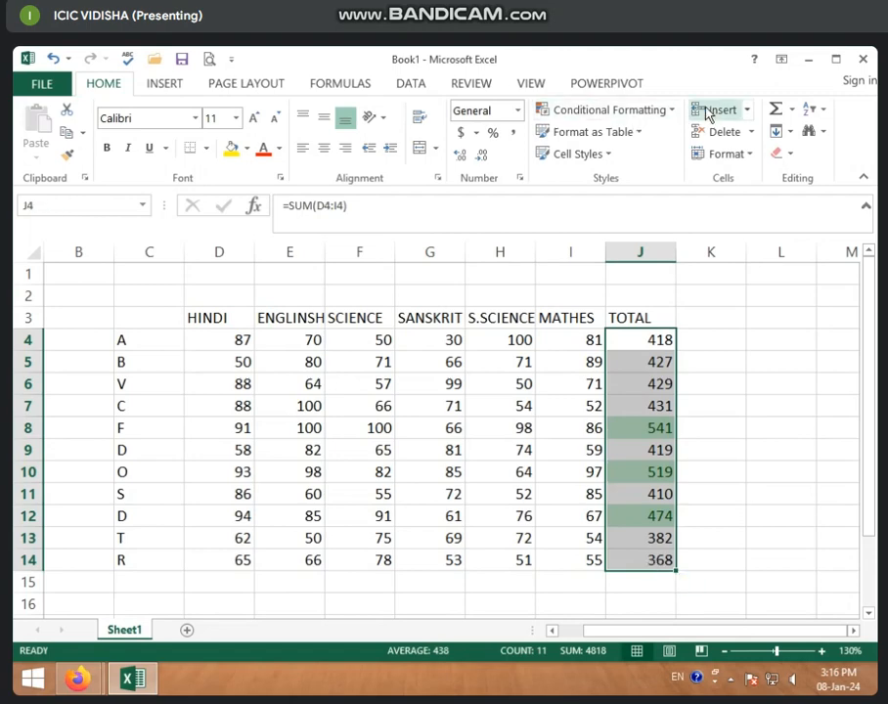
pyautogui.click(669, 110)
pyautogui.moveTo(632, 197)
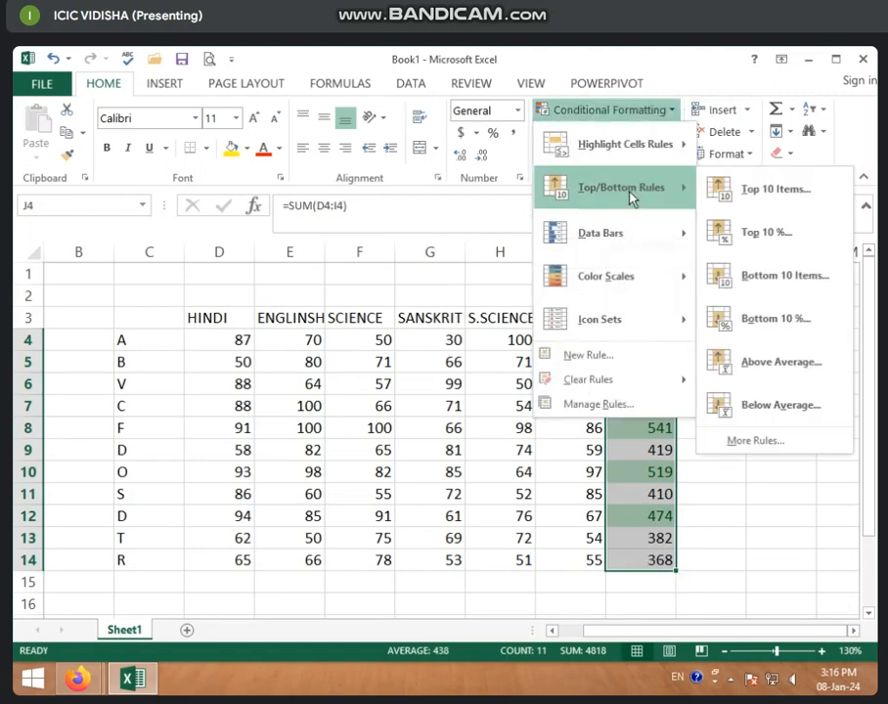
pyautogui.click(757, 237)
pyautogui.moveTo(257, 168); pyautogui.dragTo(151, 159)
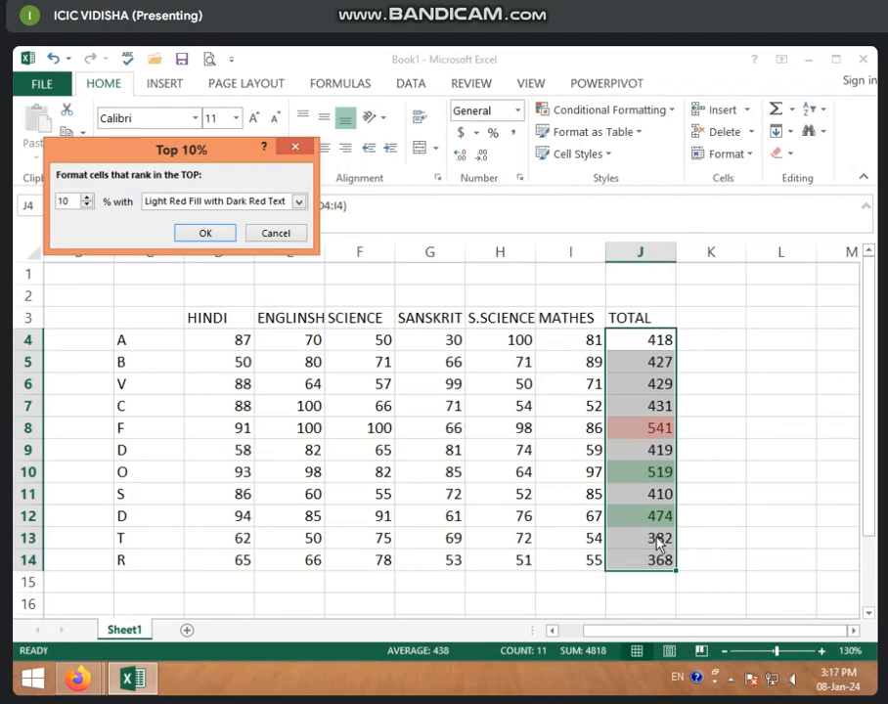
pyautogui.click(86, 196)
pyautogui.click(86, 197)
pyautogui.click(86, 197)
pyautogui.click(86, 197)
pyautogui.click(86, 196)
pyautogui.click(86, 197)
pyautogui.click(86, 197)
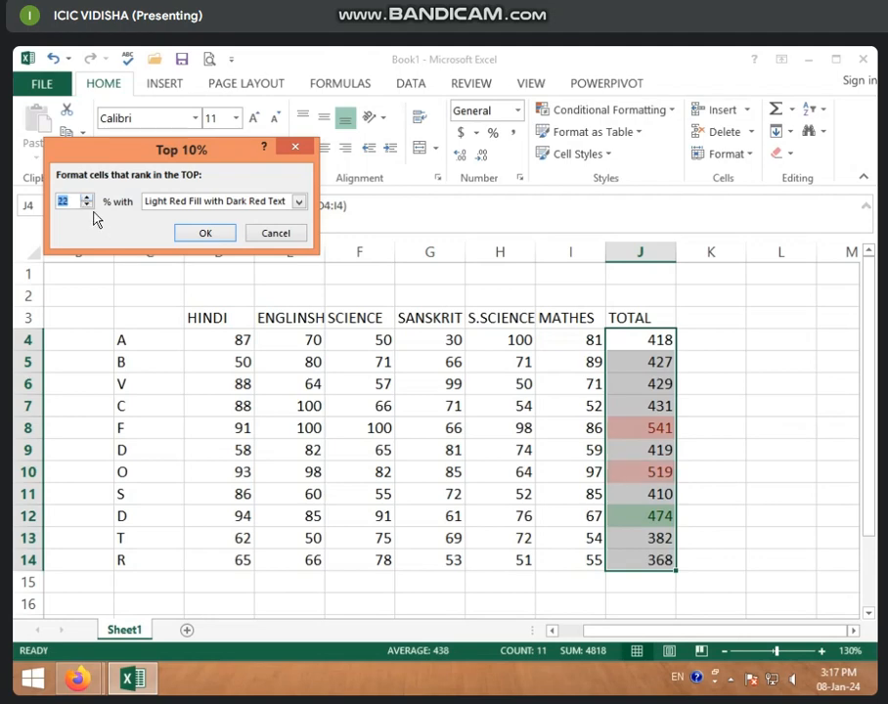
pyautogui.click(86, 204)
pyautogui.click(86, 205)
# Step: Preview the totals' top-percentage rule with Yellow Fill with Dark Yellow Text and discard it
pyautogui.click(299, 202)
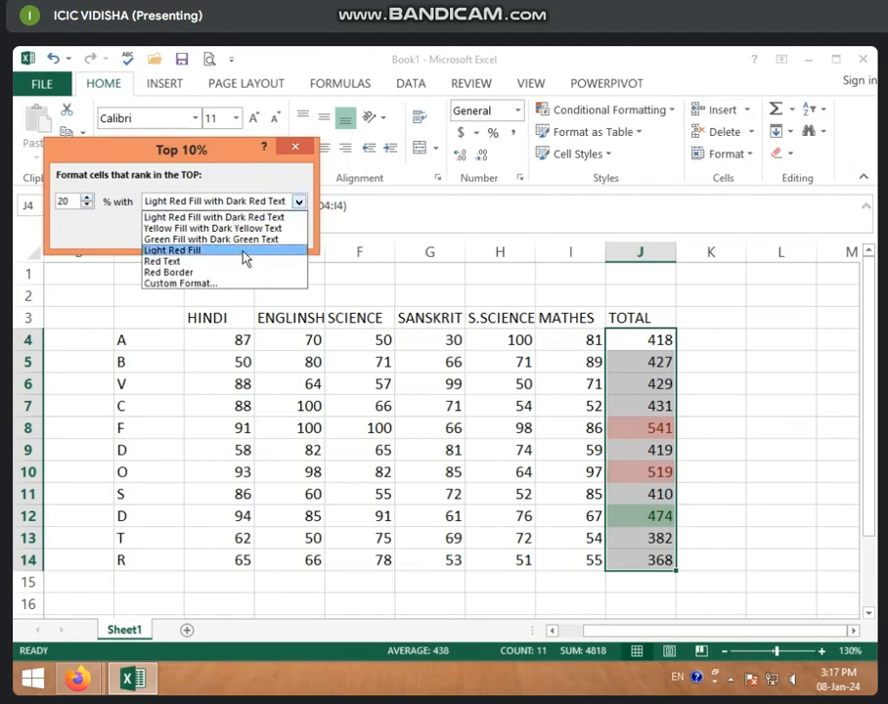
pyautogui.click(231, 228)
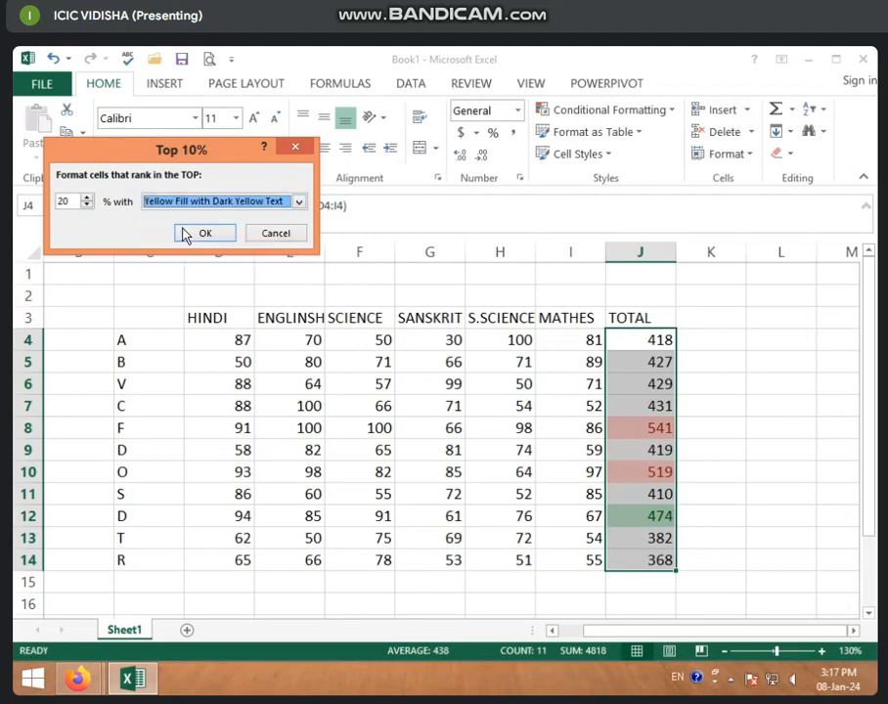
pyautogui.click(299, 201)
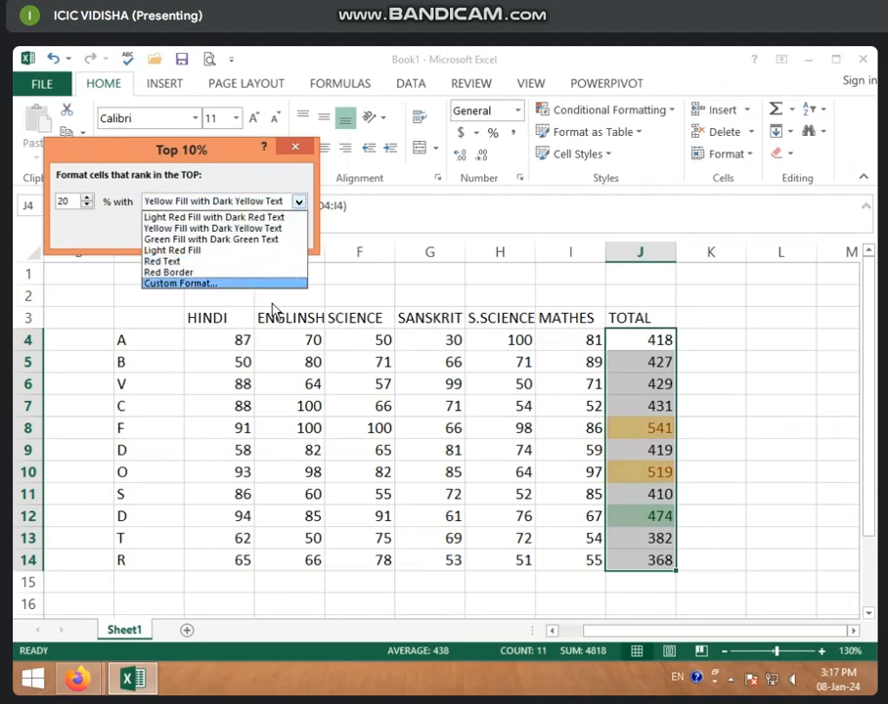
pyautogui.click(296, 147)
pyautogui.click(296, 146)
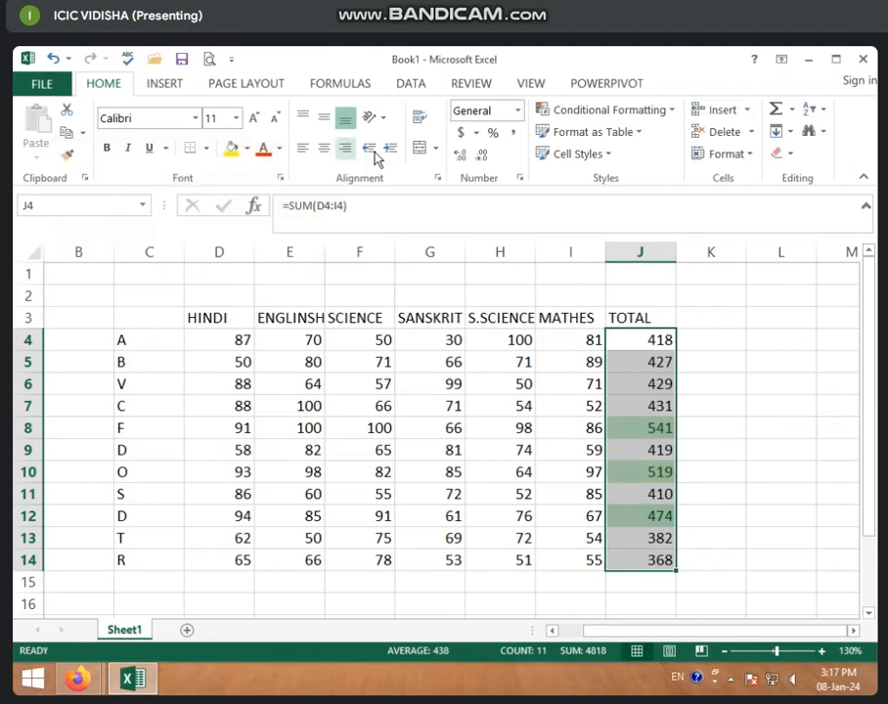
pyautogui.click(671, 120)
pyautogui.moveTo(666, 193)
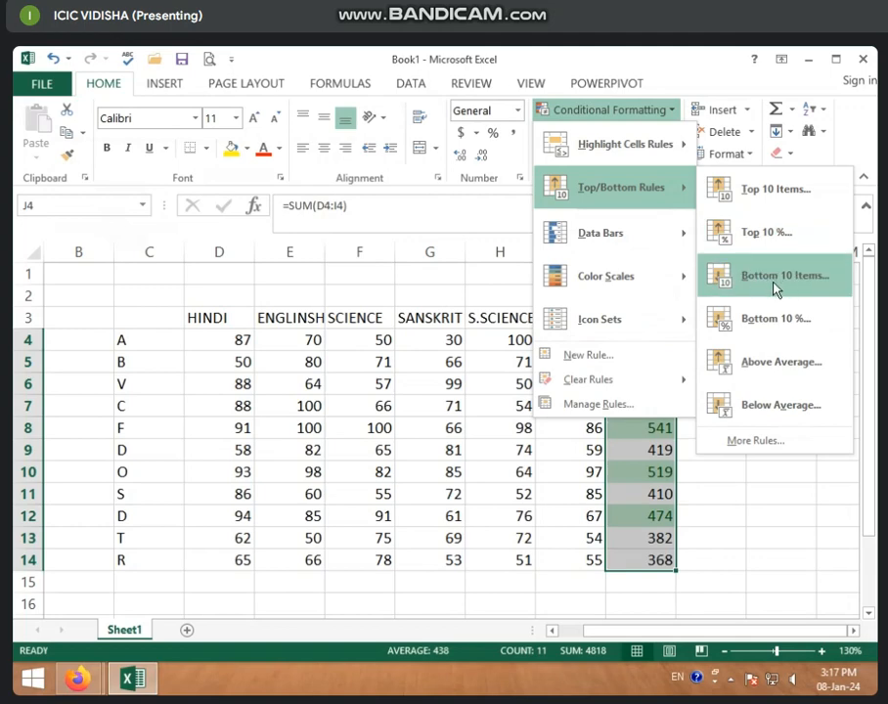
pyautogui.click(408, 404)
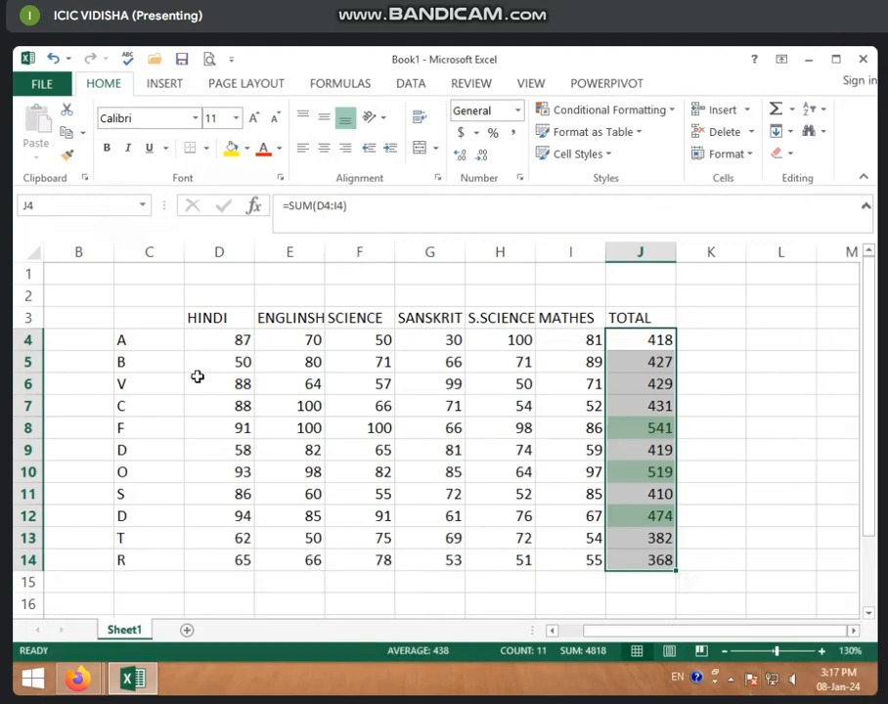
# Step: Apply a Bottom 10 Items rule to the marks in D4:I14, set to 5 items with Light Red Fill with Dark Red Text
pyautogui.moveTo(208, 343); pyautogui.dragTo(592, 496)
pyautogui.scroll(1, 561, 566)
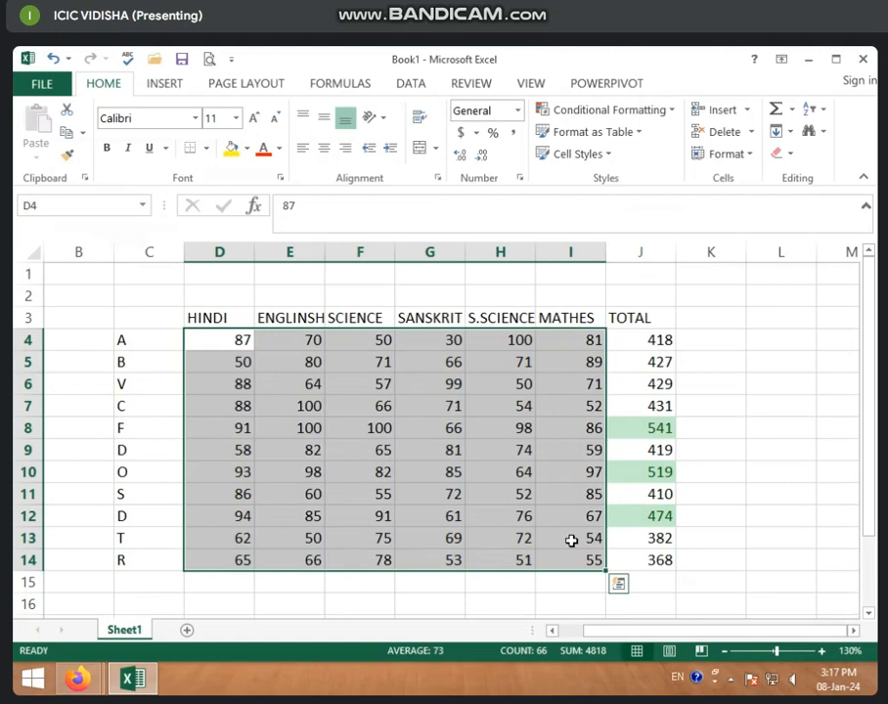
pyautogui.click(682, 114)
pyautogui.moveTo(675, 196)
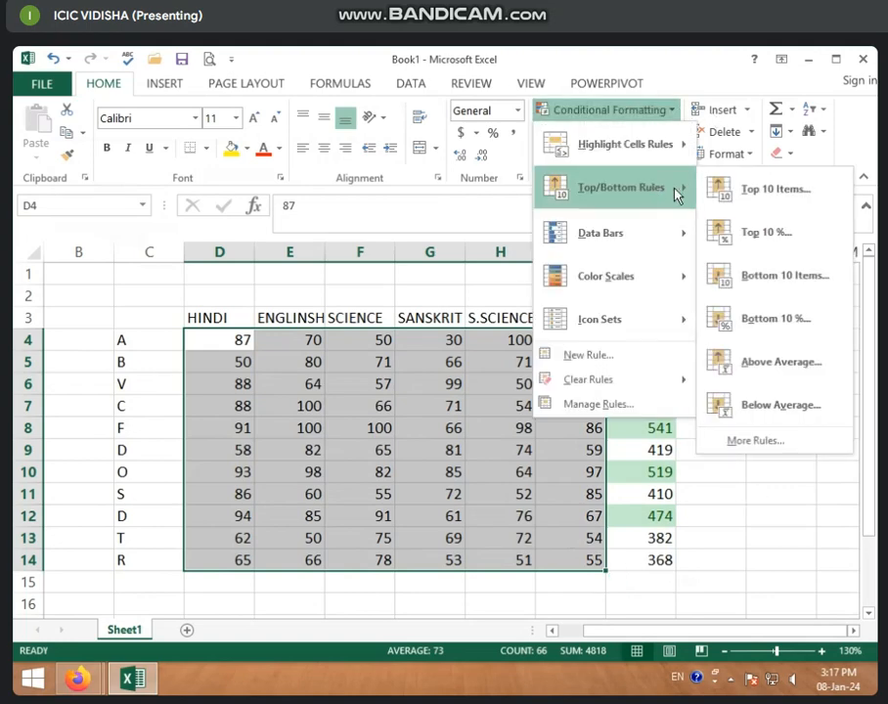
pyautogui.click(788, 277)
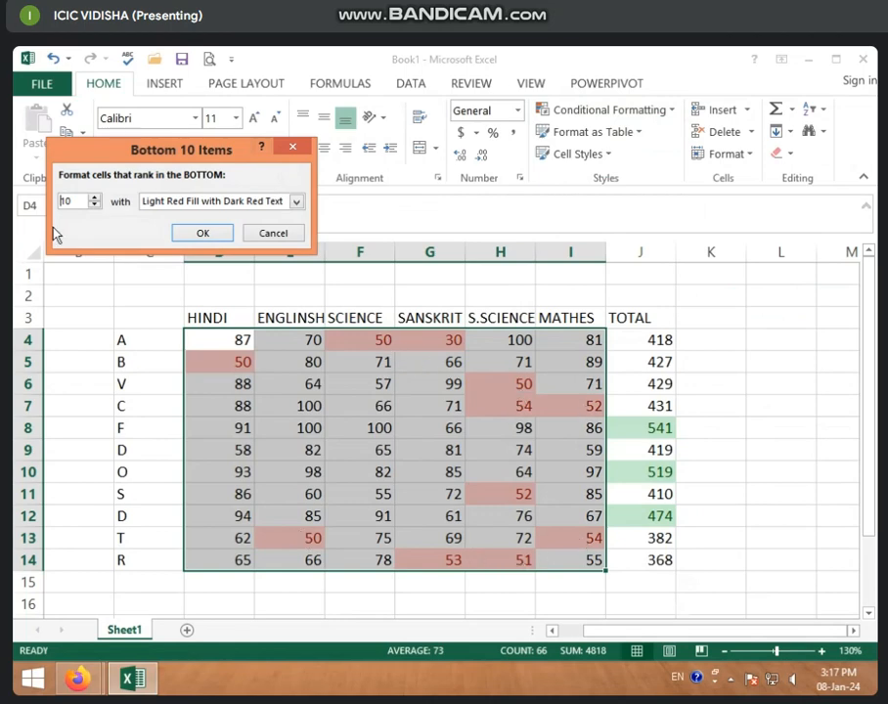
pyautogui.moveTo(84, 200); pyautogui.dragTo(22, 199)
pyautogui.write('5')
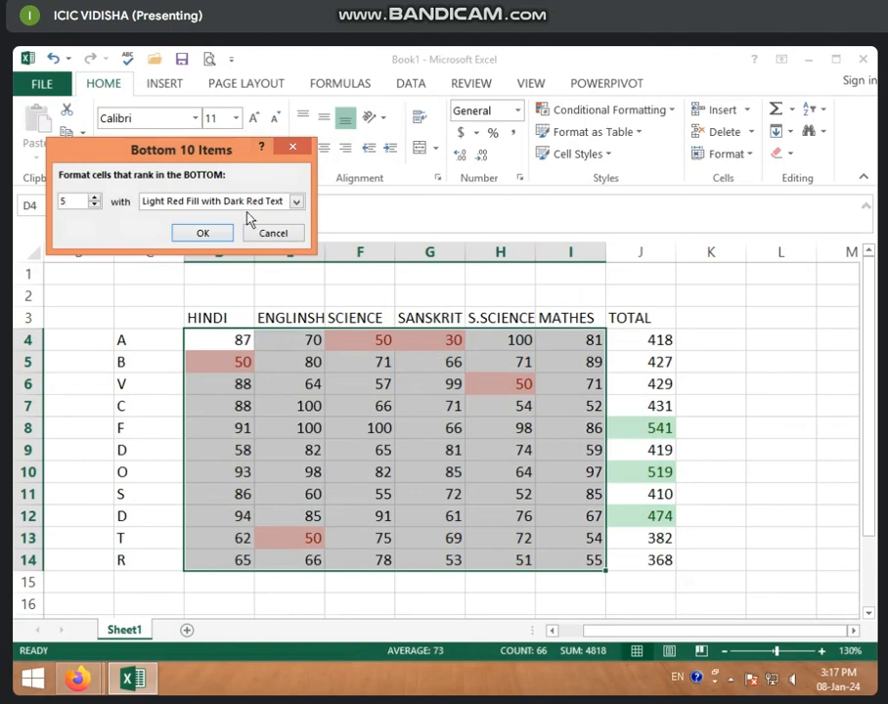
pyautogui.click(297, 202)
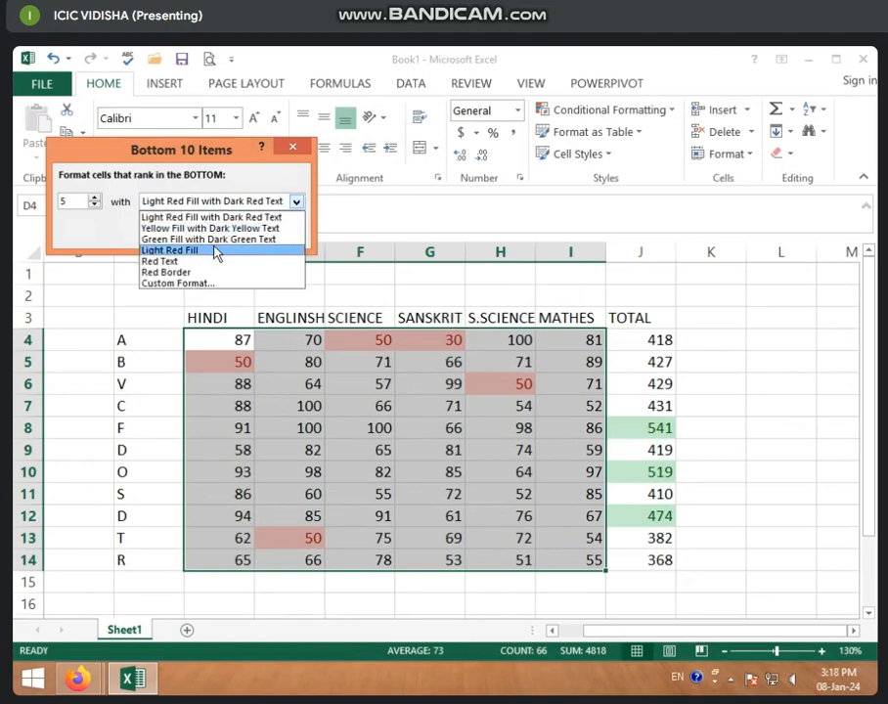
pyautogui.click(192, 239)
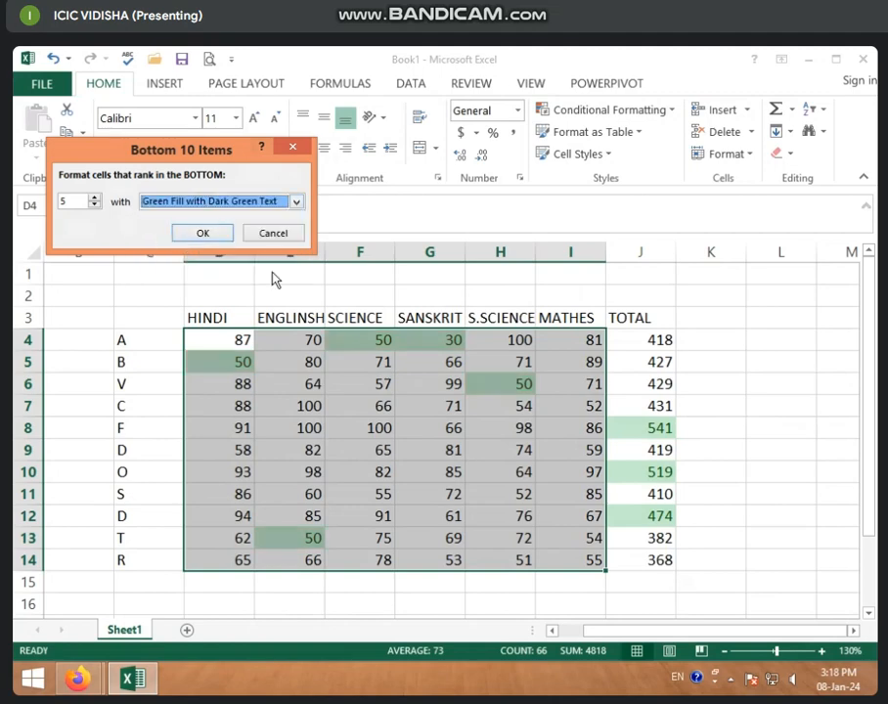
pyautogui.click(296, 202)
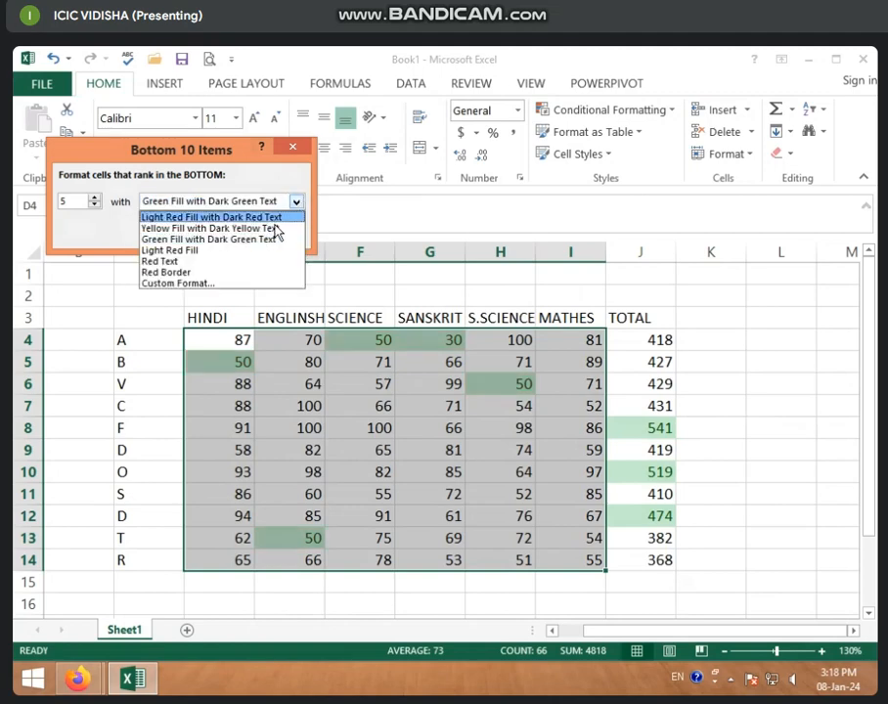
pyautogui.click(213, 217)
pyautogui.click(203, 236)
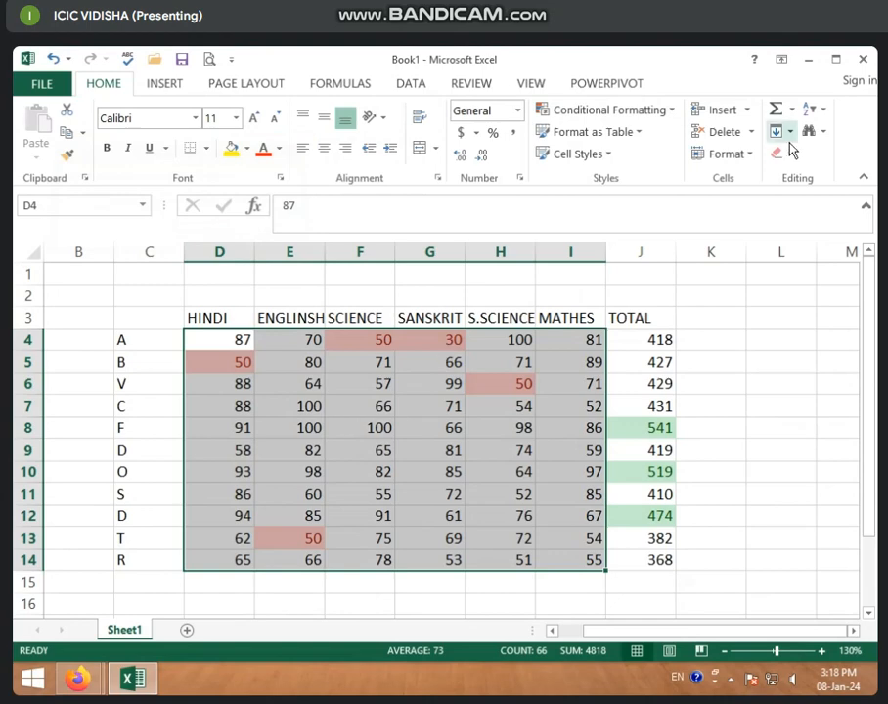
# Step: Preview a Bottom 10% rule with Yellow Fill with Dark Yellow Text on the marks in D4:I14, without applying it
pyautogui.click(673, 112)
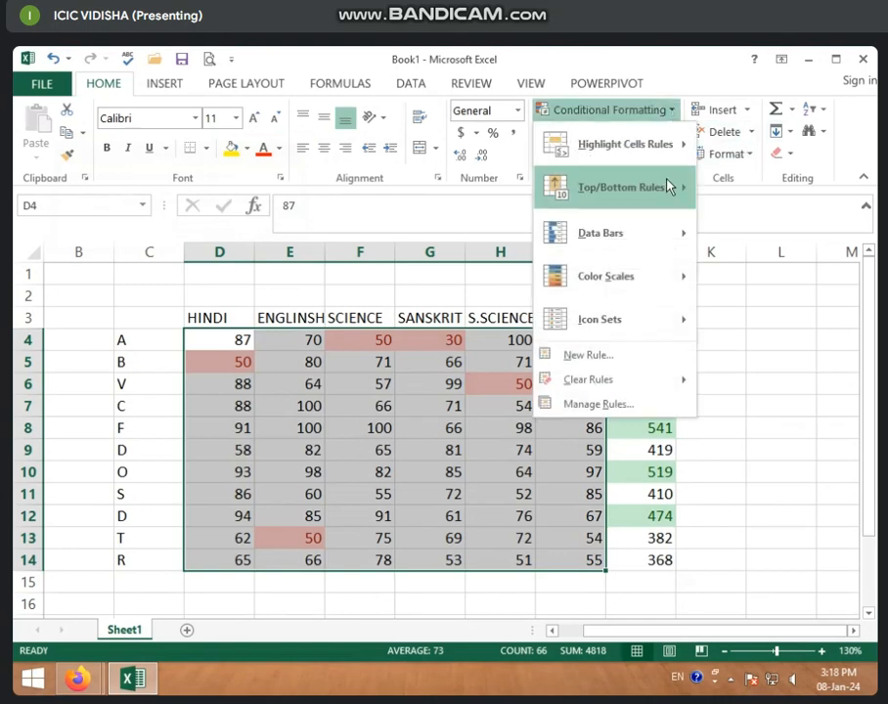
pyautogui.moveTo(670, 185)
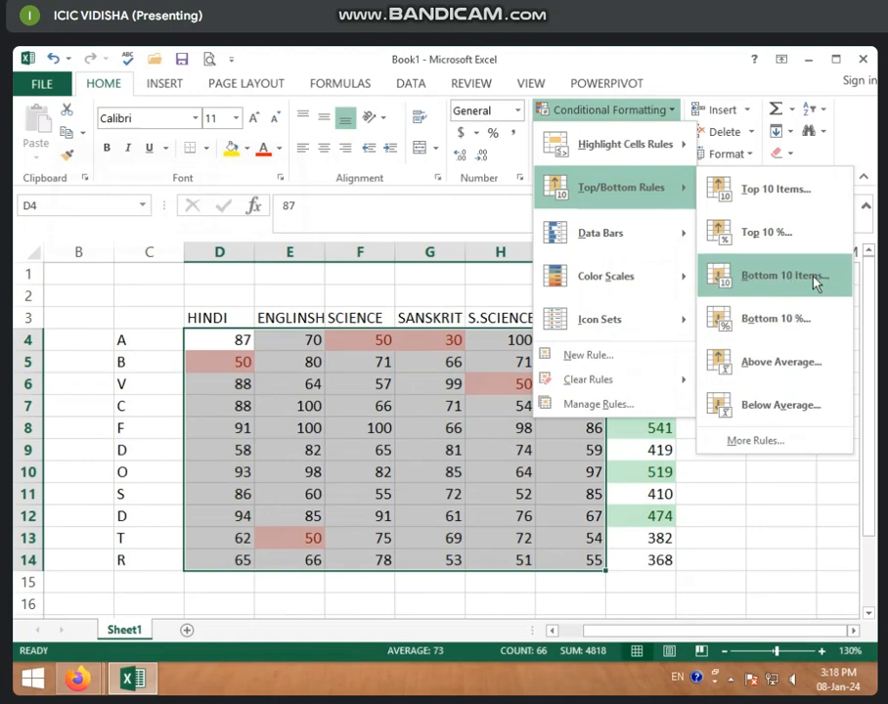
pyautogui.click(776, 320)
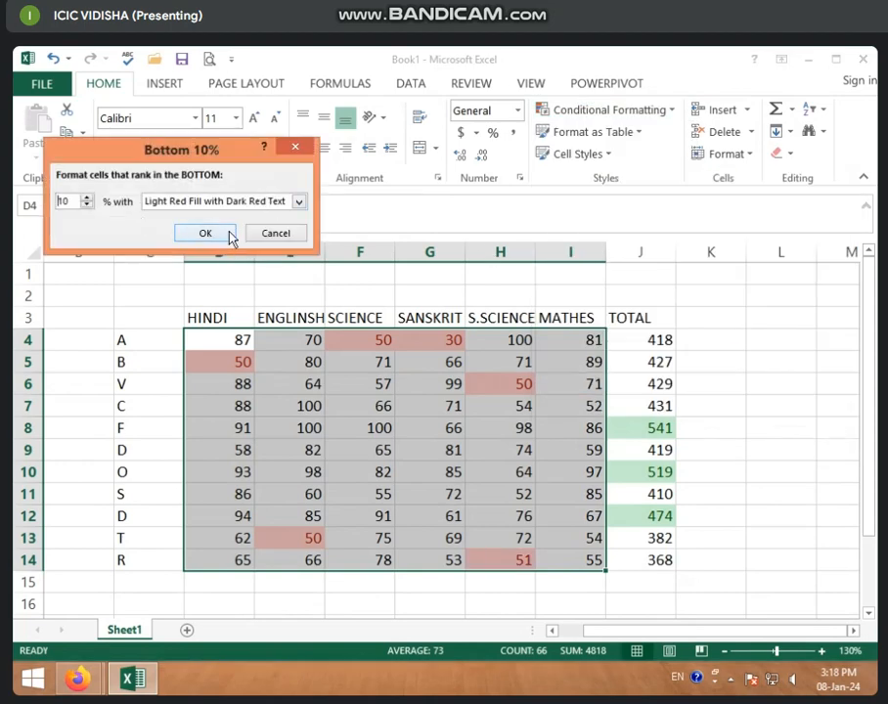
pyautogui.click(299, 201)
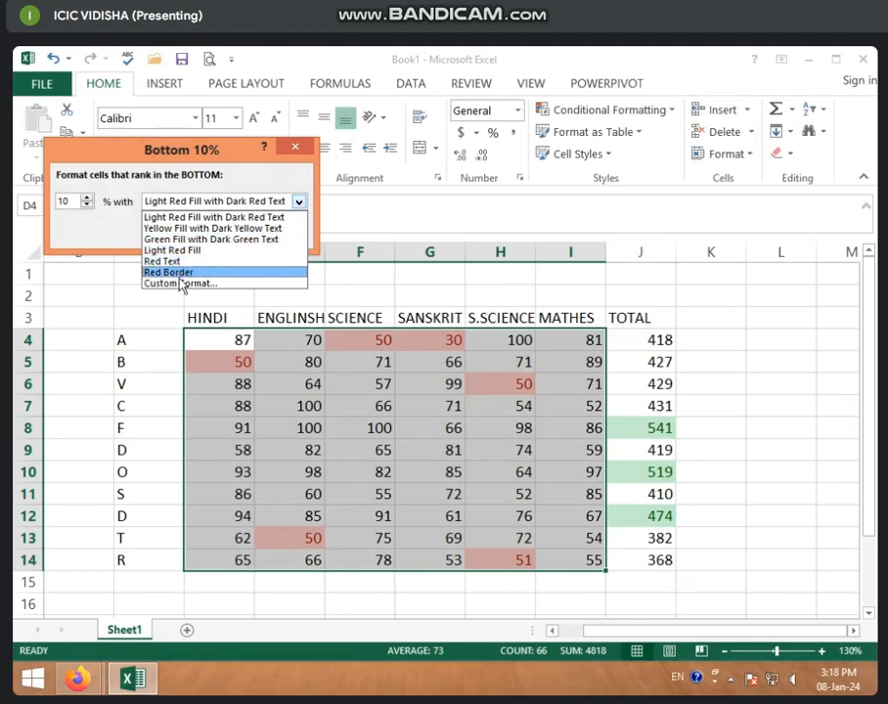
pyautogui.click(176, 229)
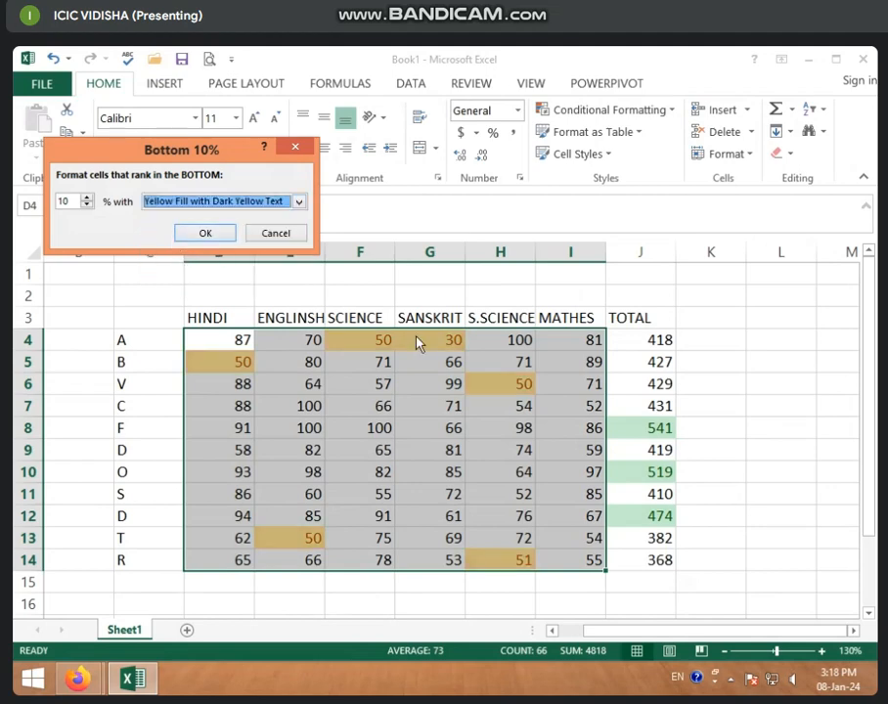
pyautogui.click(277, 234)
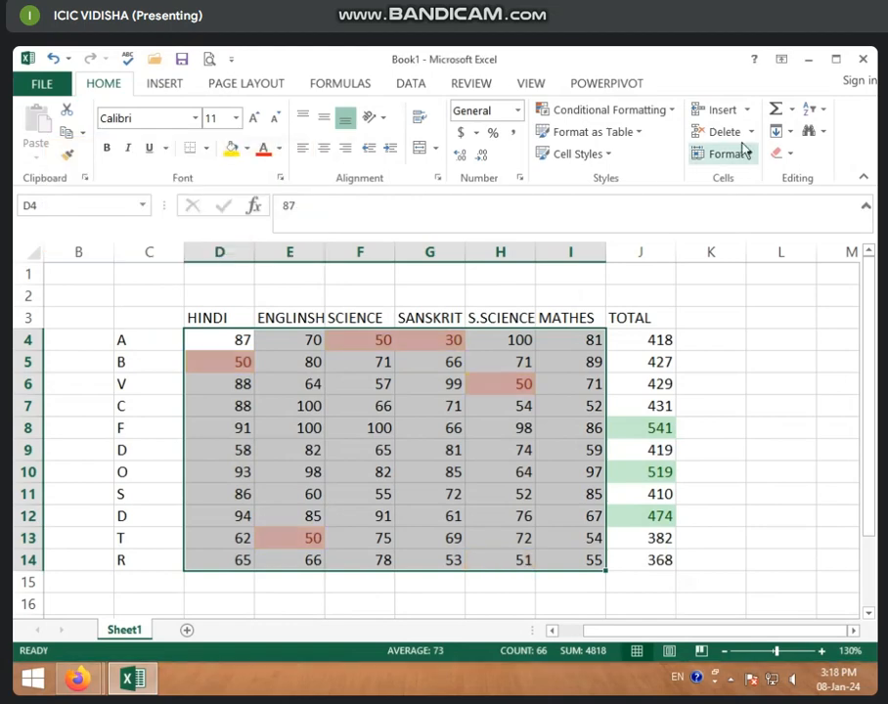
# Step: Apply a Bottom 10 Items rule for 10 items to the marks in D4:I14 with Green Fill with Dark Green Text
pyautogui.click(672, 110)
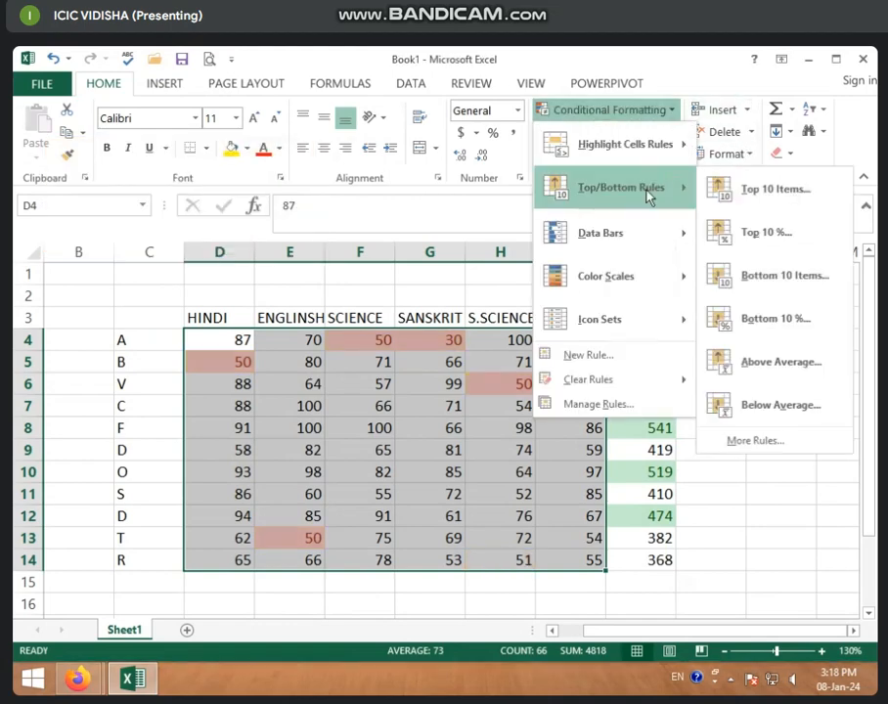
pyautogui.click(763, 278)
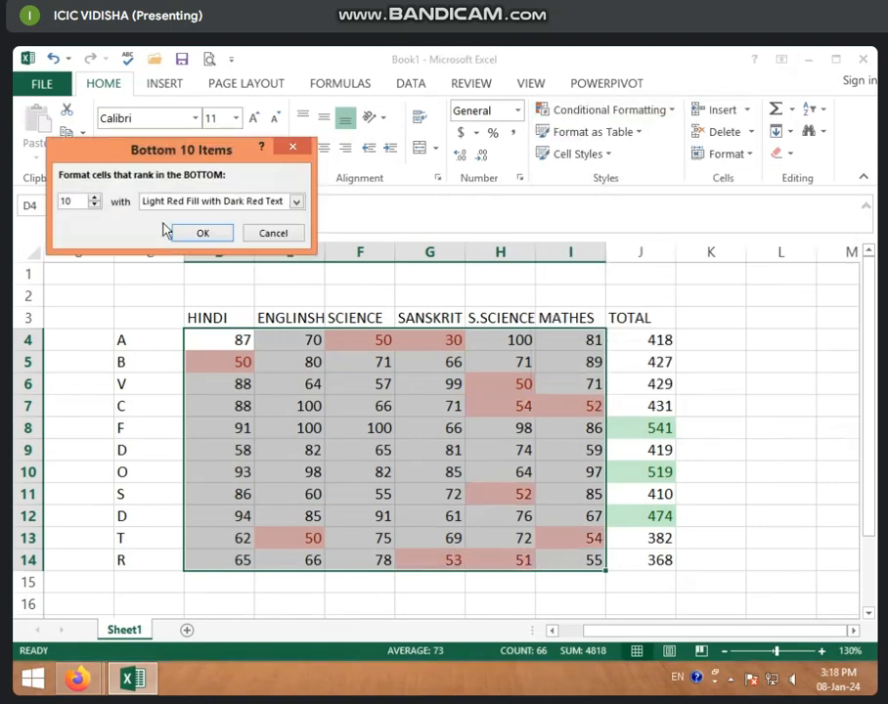
pyautogui.click(296, 202)
pyautogui.click(208, 238)
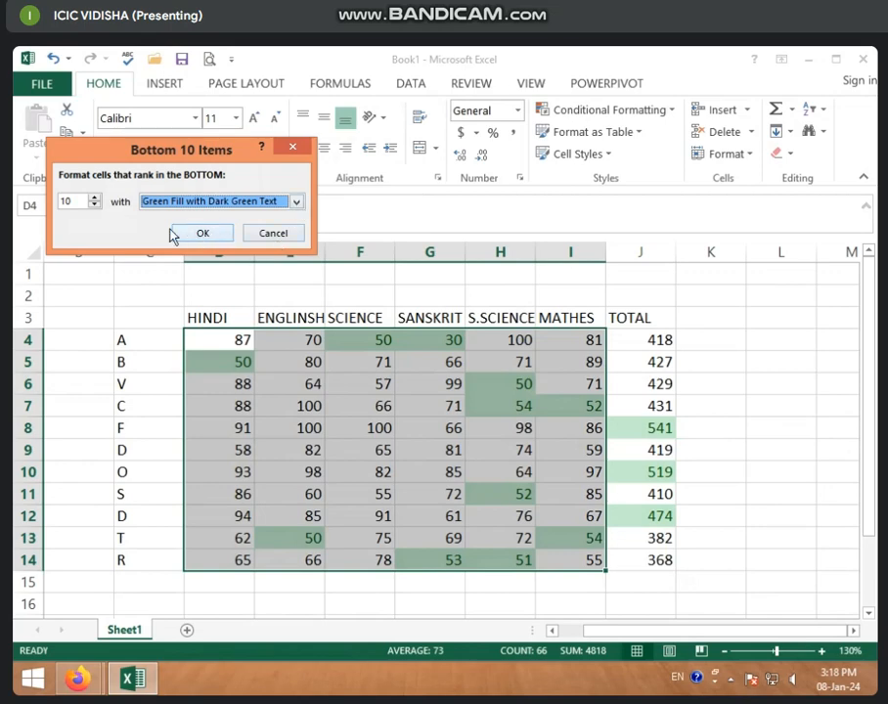
pyautogui.click(201, 235)
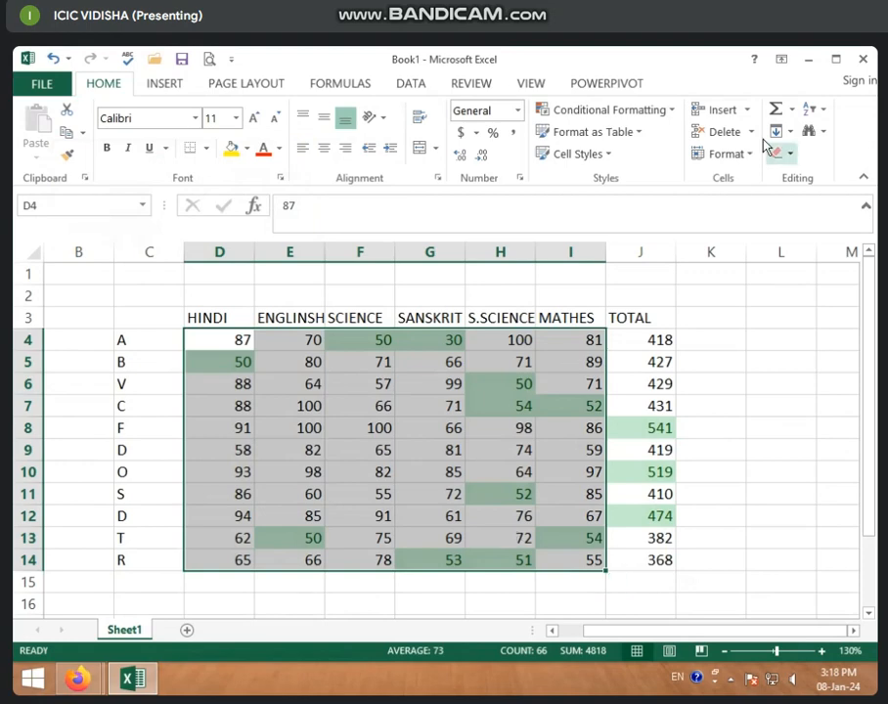
# Step: Preview an Above Average rule with Yellow Fill with Dark Yellow Text on the marks in D4:I14, without applying it
pyautogui.click(671, 112)
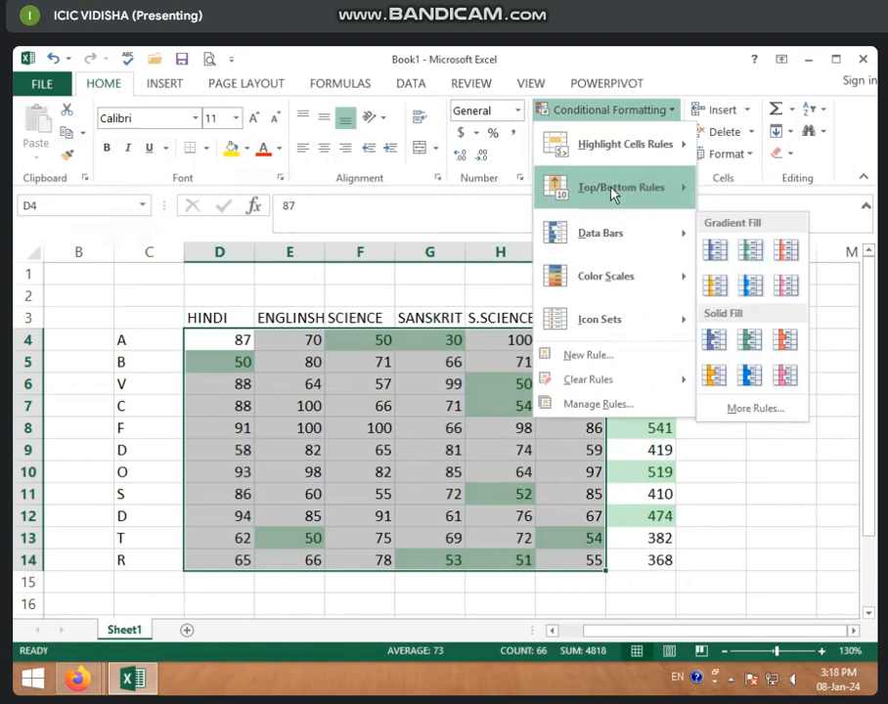
pyautogui.moveTo(626, 188)
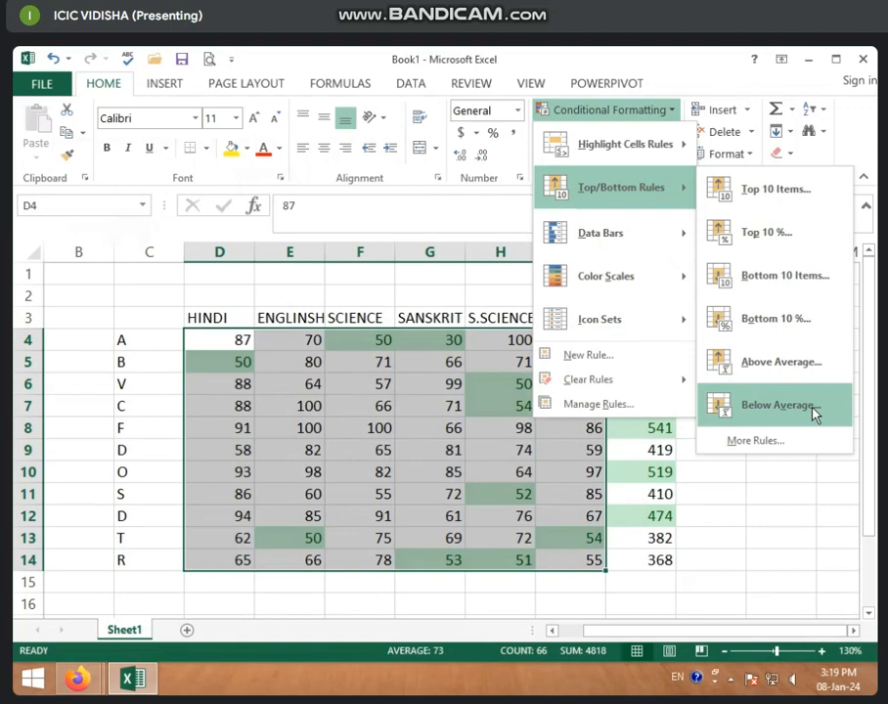
pyautogui.click(778, 364)
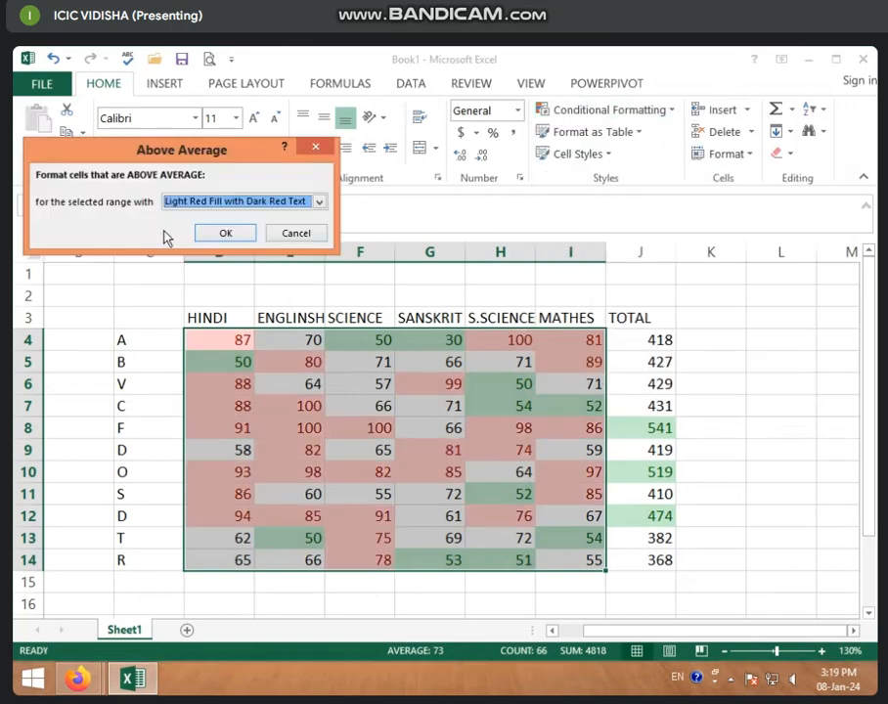
pyautogui.click(262, 202)
pyautogui.click(213, 230)
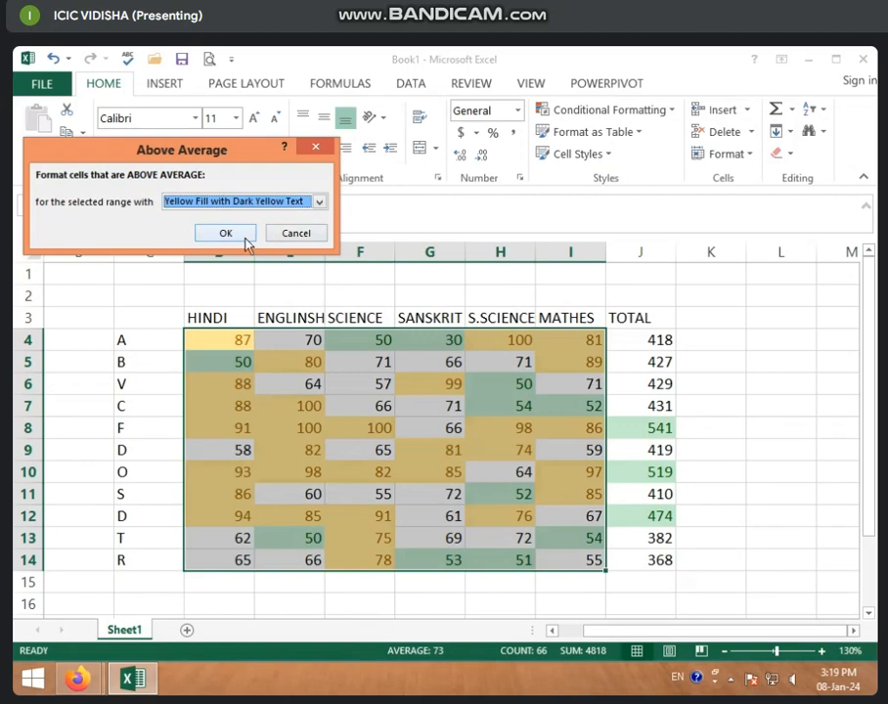
pyautogui.click(305, 233)
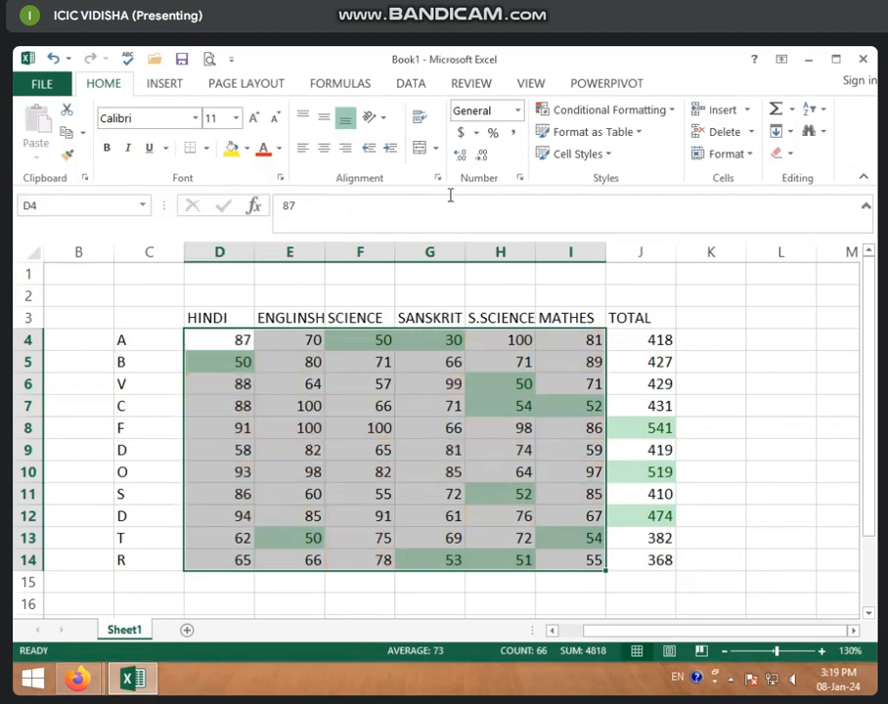
# Step: Preview a Below Average rule with Light Red Fill with Dark Red Text on the marks in D4:I14 and discard it
pyautogui.click(665, 116)
pyautogui.moveTo(636, 187)
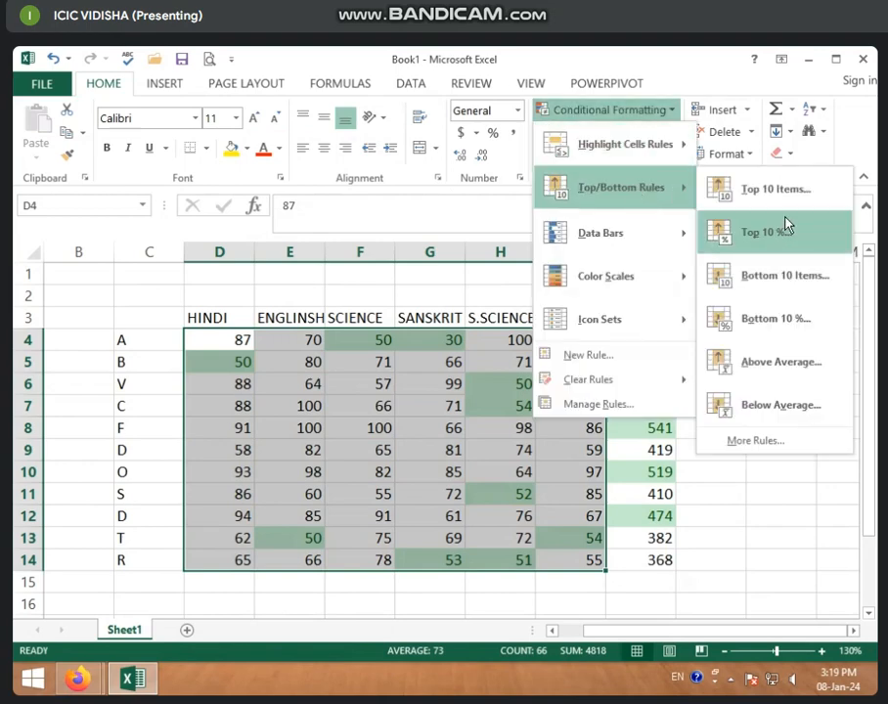
pyautogui.click(777, 409)
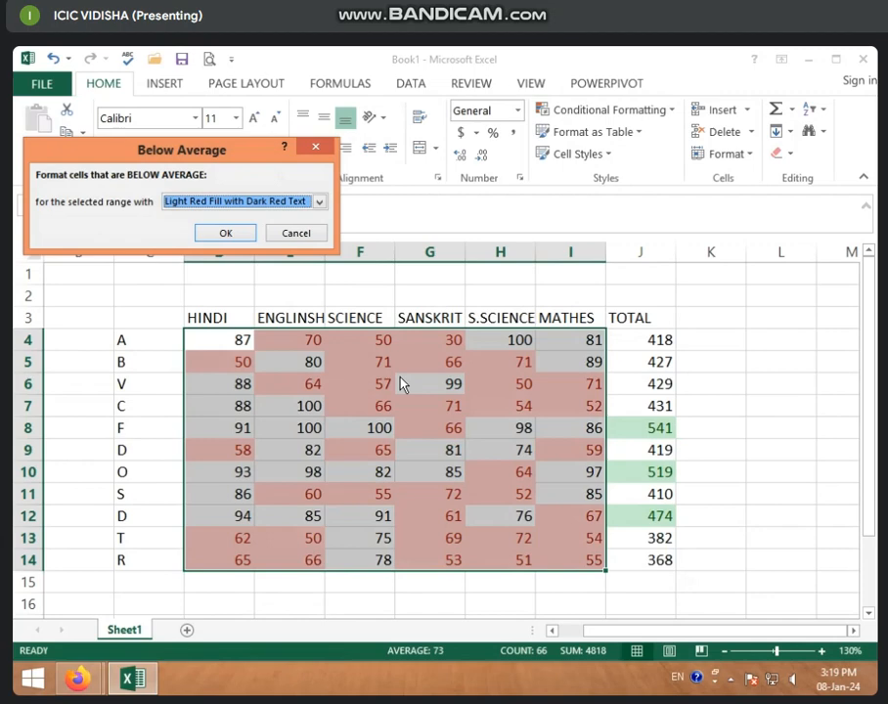
pyautogui.click(295, 233)
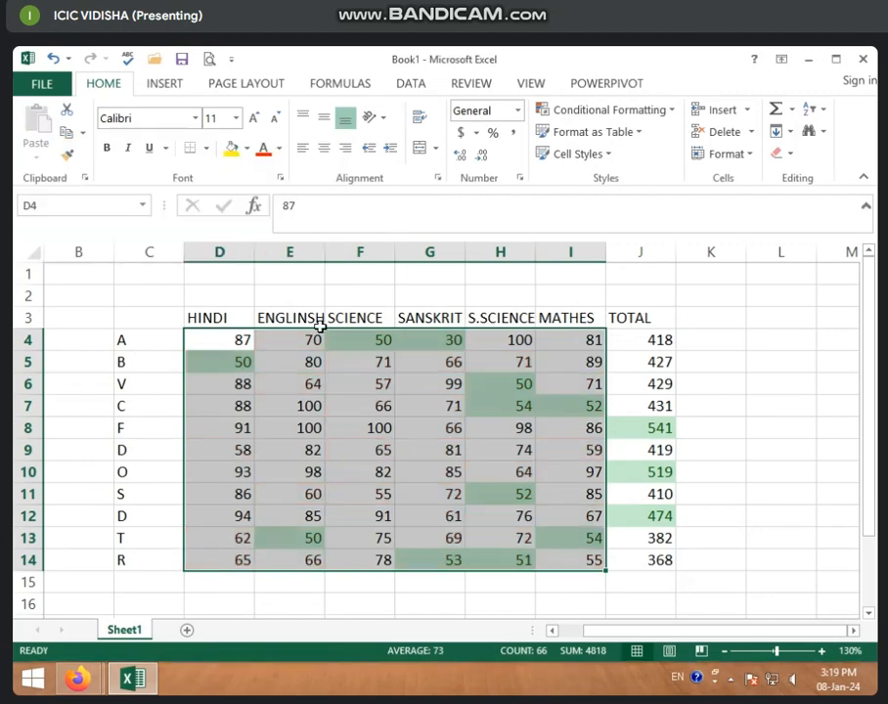
# Step: Preview an Above Average rule with Light Red Fill with Dark Red Text on the totals in J4:J14 and discard it
pyautogui.click(564, 452)
pyautogui.moveTo(654, 347); pyautogui.dragTo(654, 560)
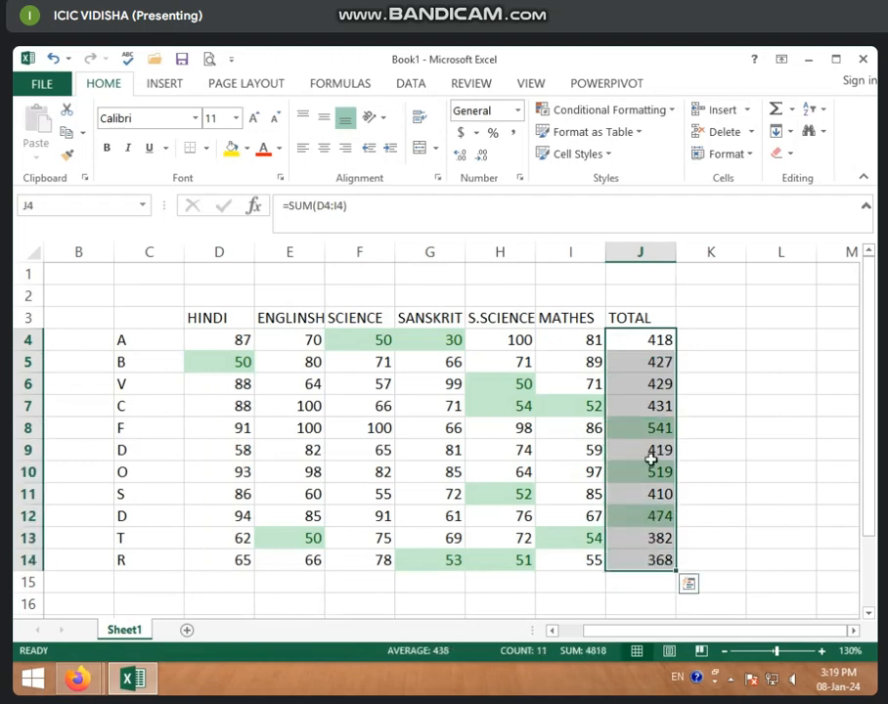
pyautogui.click(671, 112)
pyautogui.moveTo(646, 194)
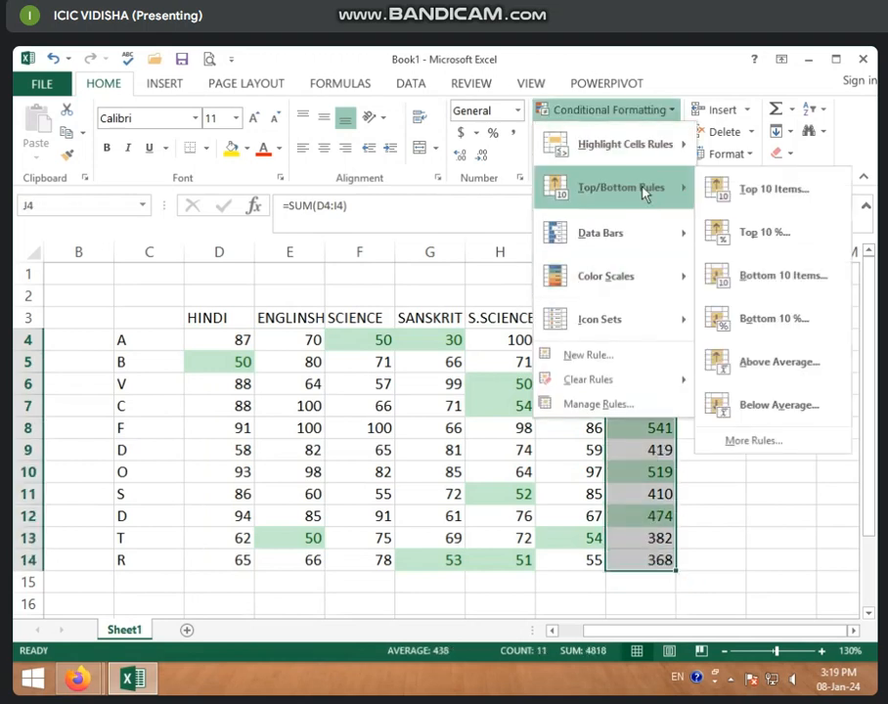
pyautogui.click(775, 370)
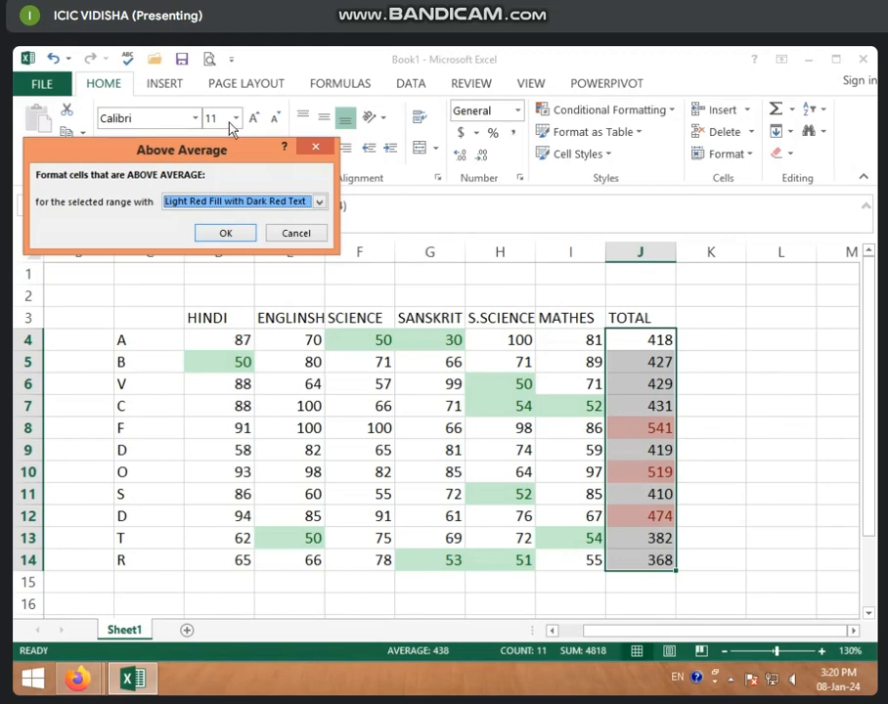
pyautogui.click(293, 235)
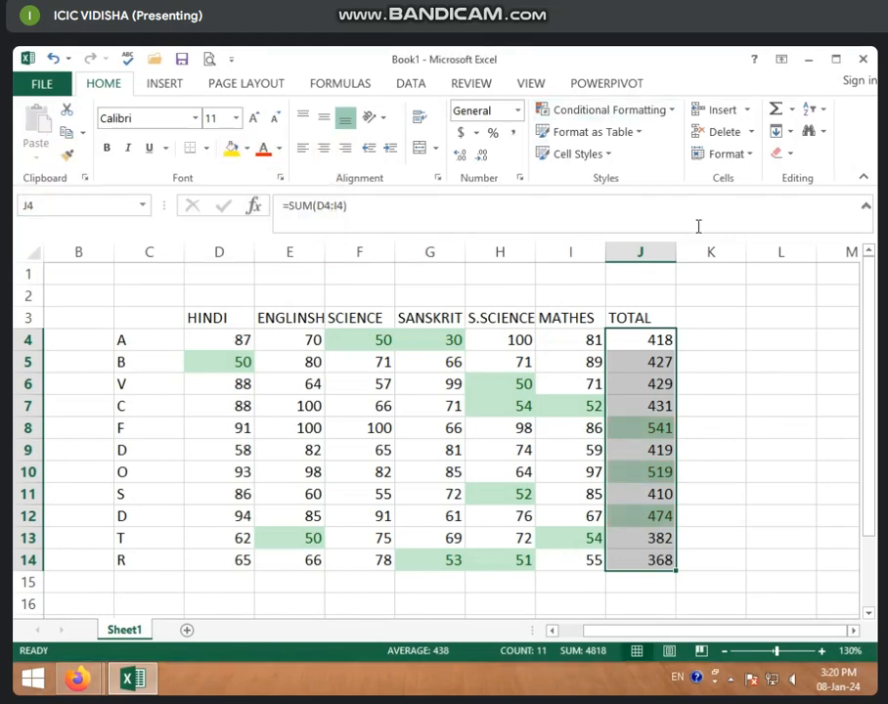
pyautogui.click(667, 113)
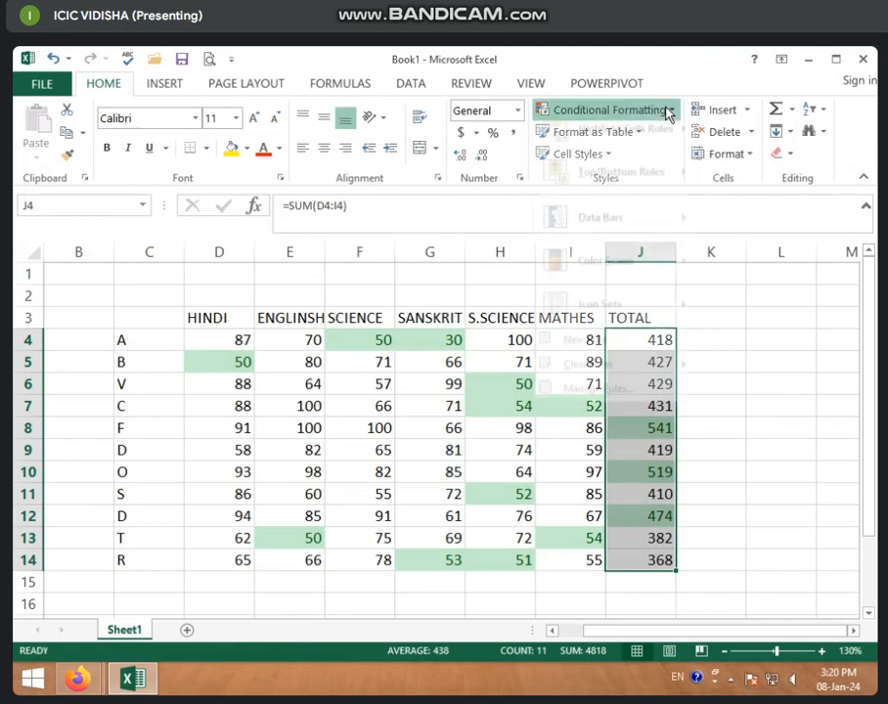
pyautogui.moveTo(643, 162)
pyautogui.moveTo(635, 187)
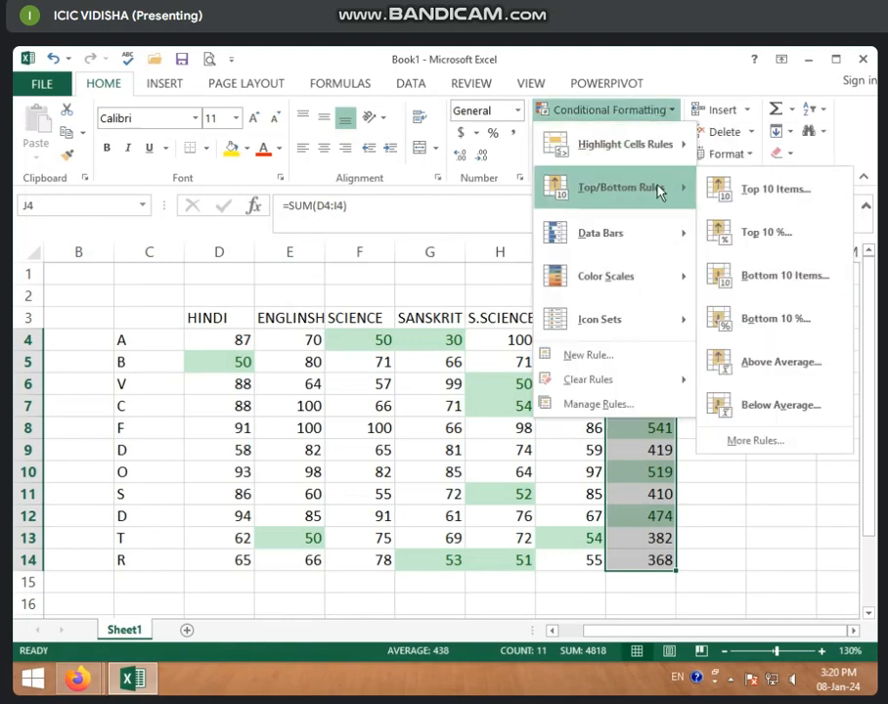
pyautogui.moveTo(629, 240)
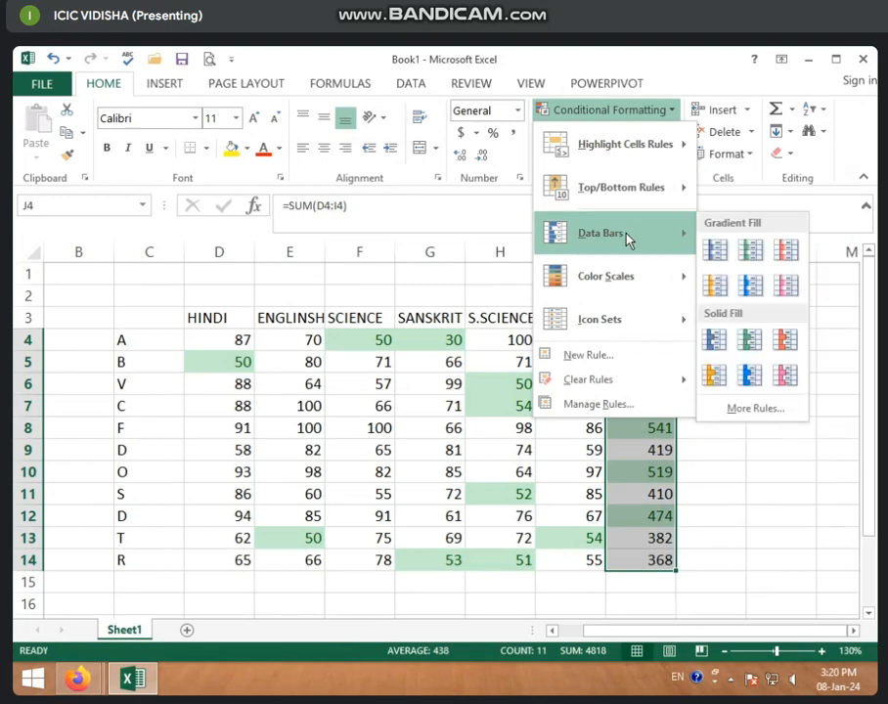
pyautogui.click(363, 407)
pyautogui.moveTo(230, 340); pyautogui.dragTo(386, 516)
pyautogui.moveTo(665, 342); pyautogui.dragTo(656, 558)
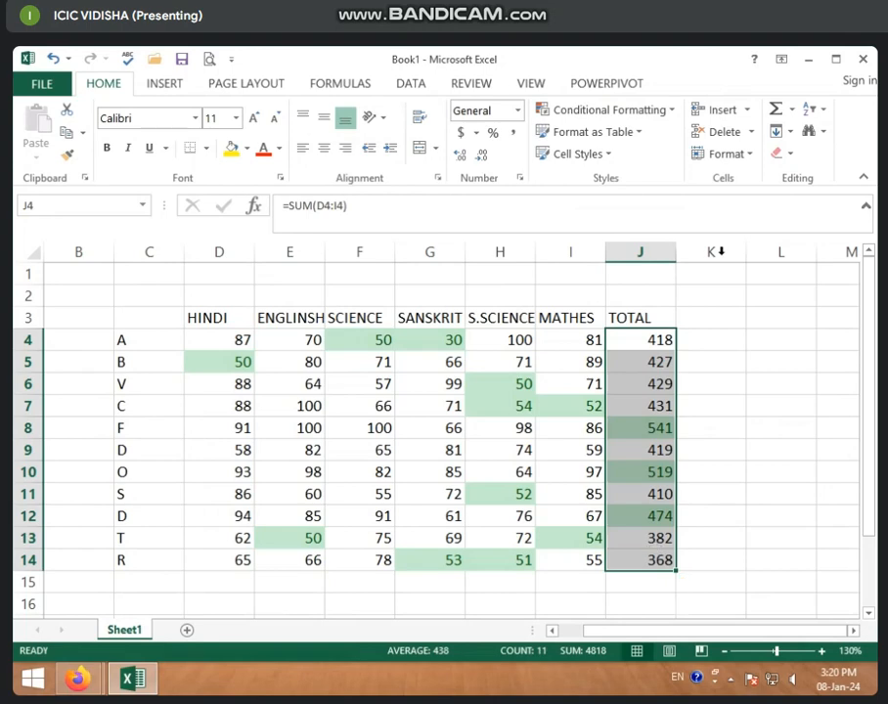
pyautogui.click(665, 112)
pyautogui.moveTo(653, 239)
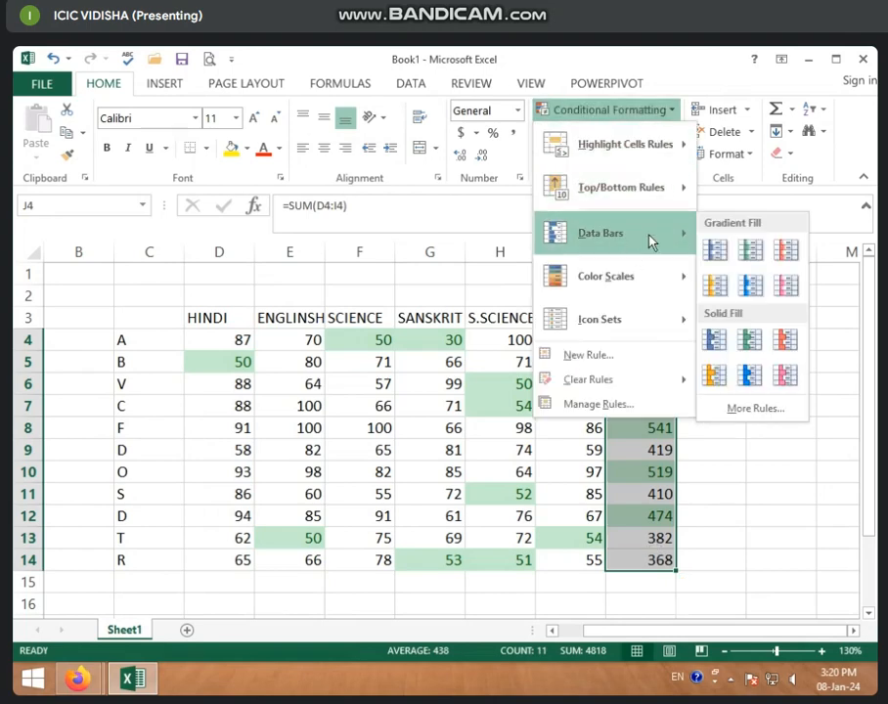
pyautogui.click(340, 336)
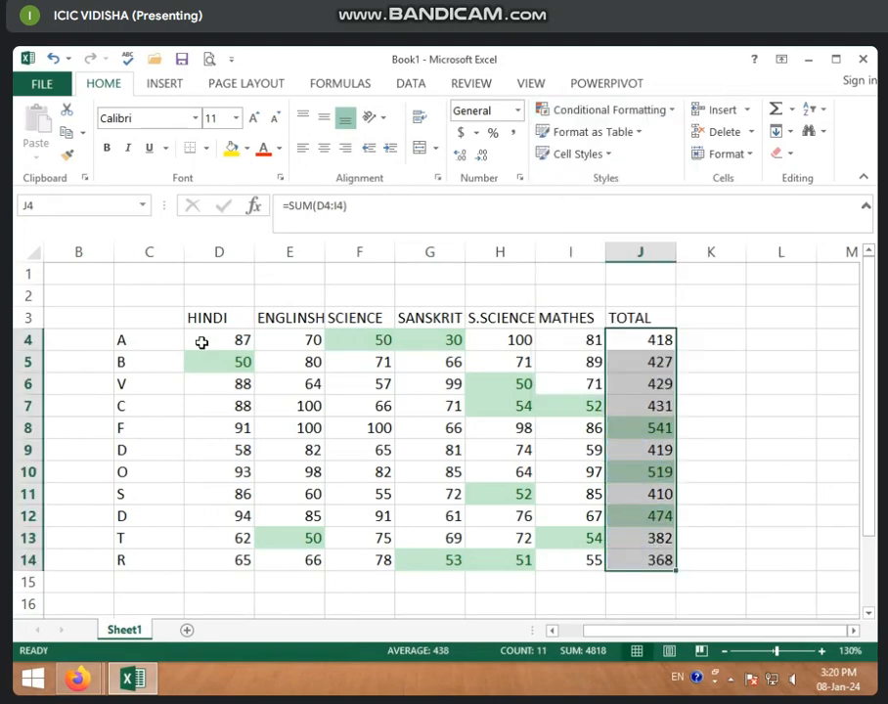
# Step: Apply solid pink data bars to the Hindi marks in D4:D14
pyautogui.moveTo(202, 342); pyautogui.dragTo(240, 562)
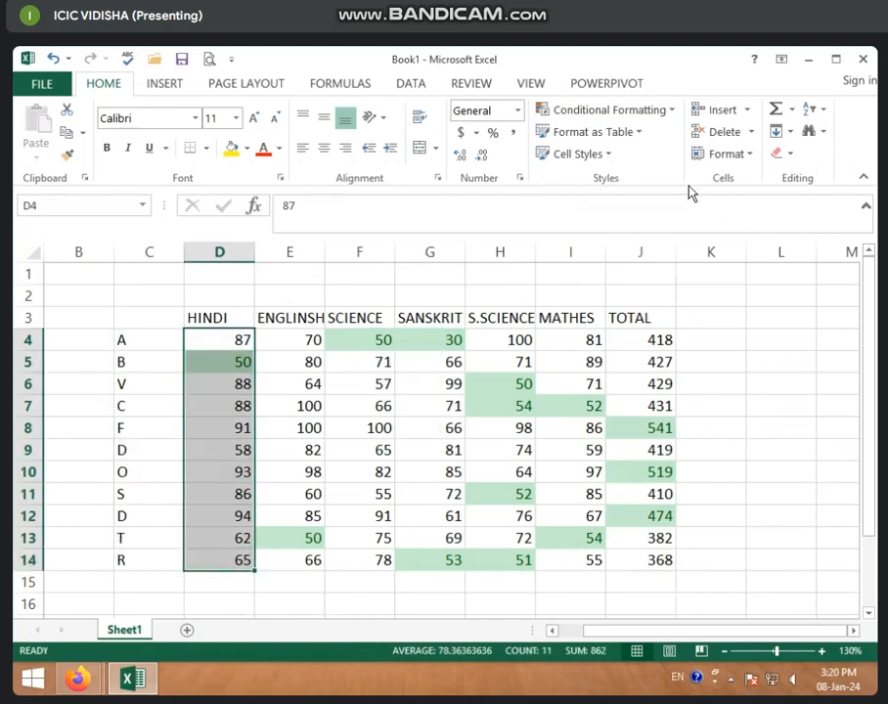
pyautogui.click(671, 111)
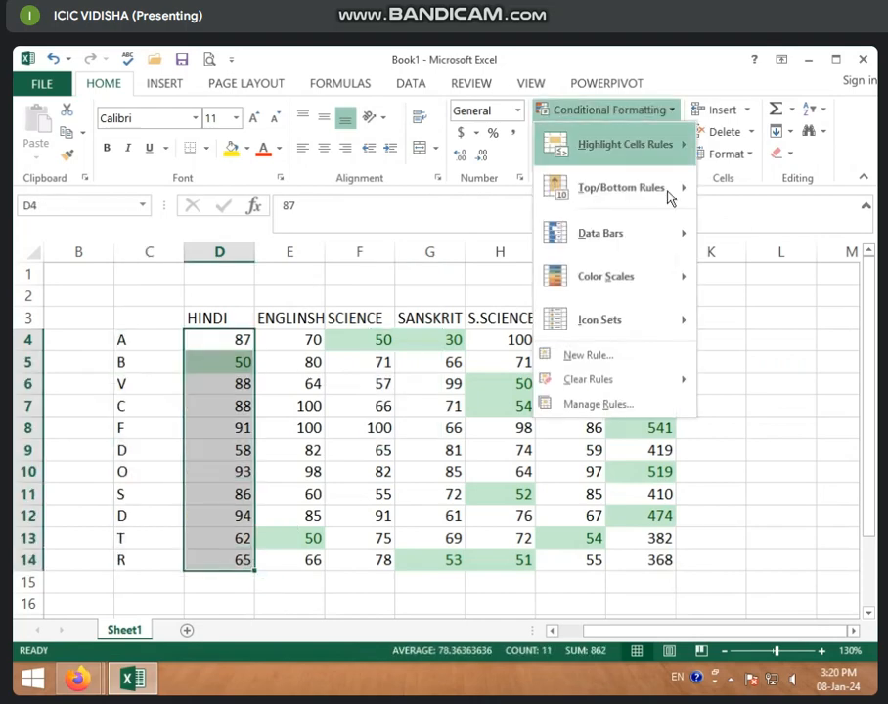
pyautogui.moveTo(623, 247)
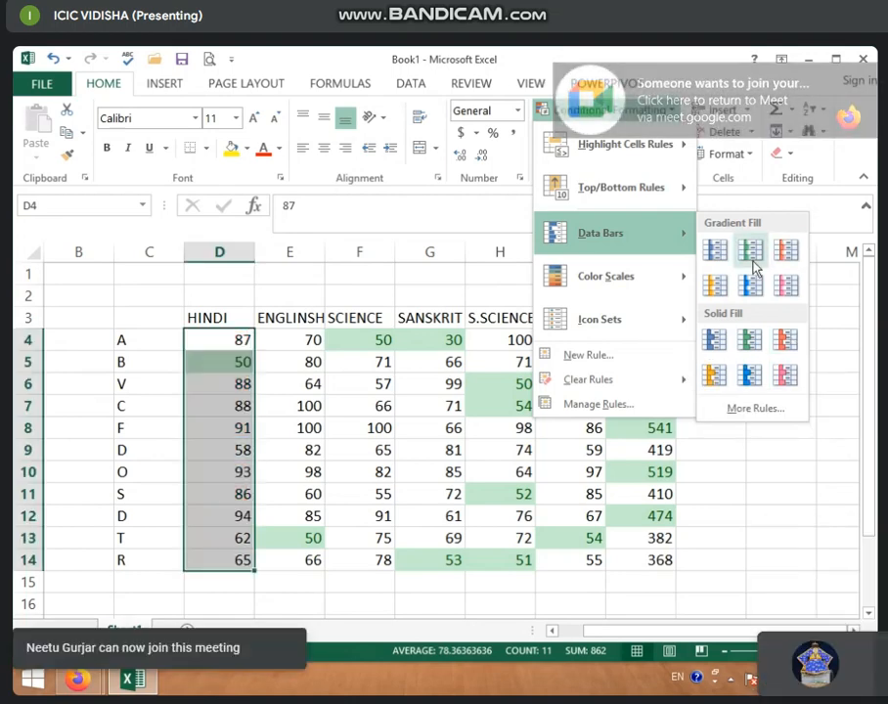
pyautogui.click(784, 373)
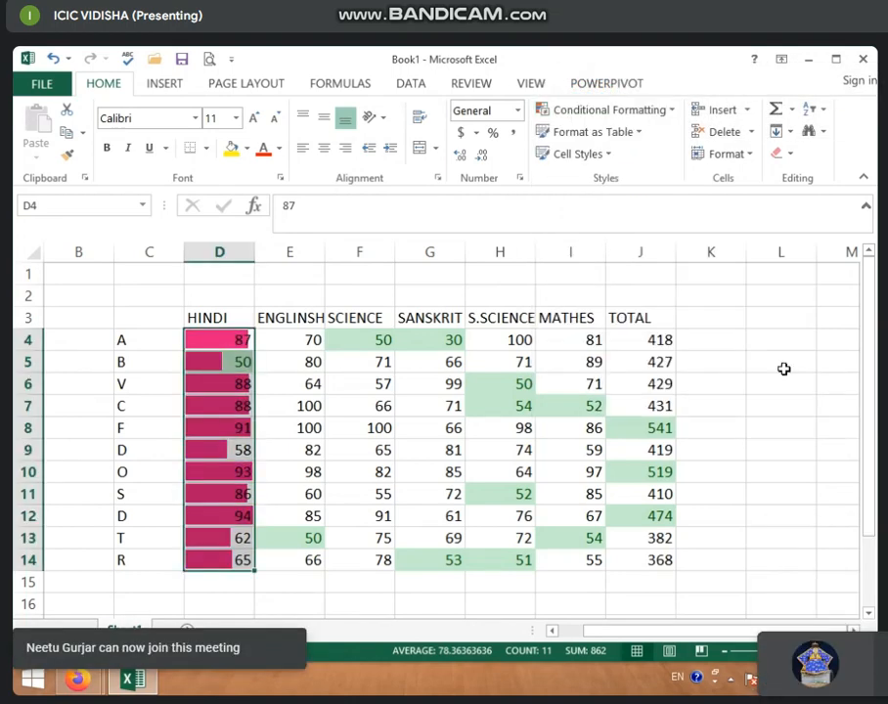
# Step: Change the Hindi marks to 33 in D6 and 50 in D8 to test the data bars
pyautogui.click(236, 450)
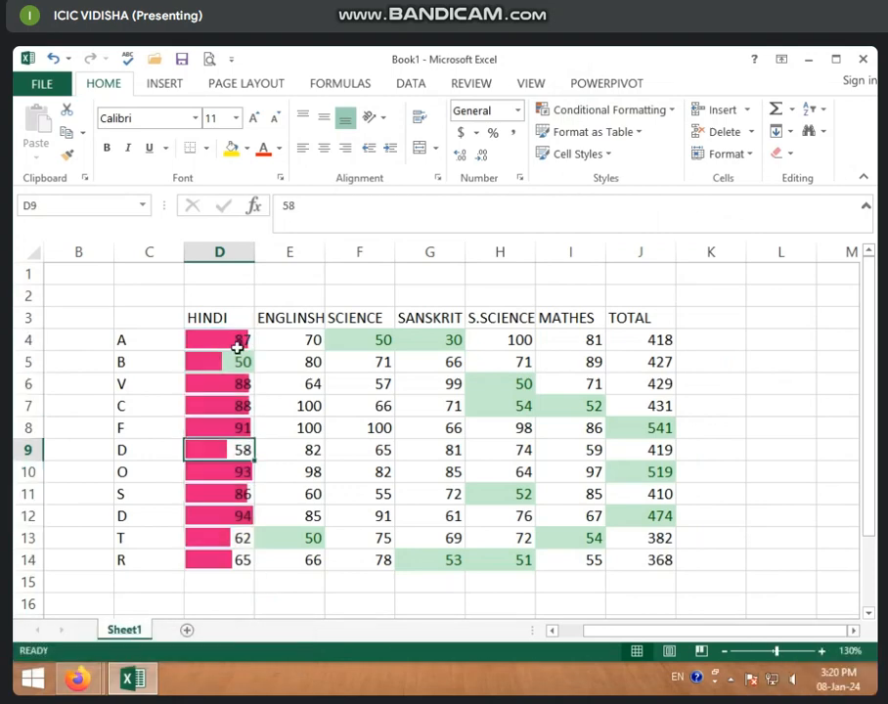
pyautogui.click(228, 385)
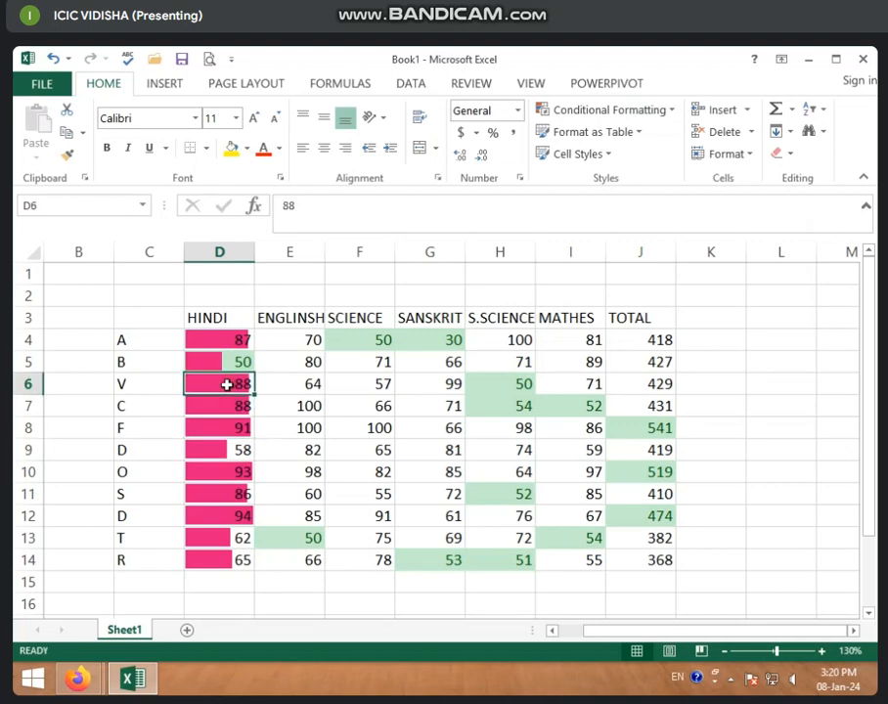
pyautogui.write('33')
pyautogui.press('Return')
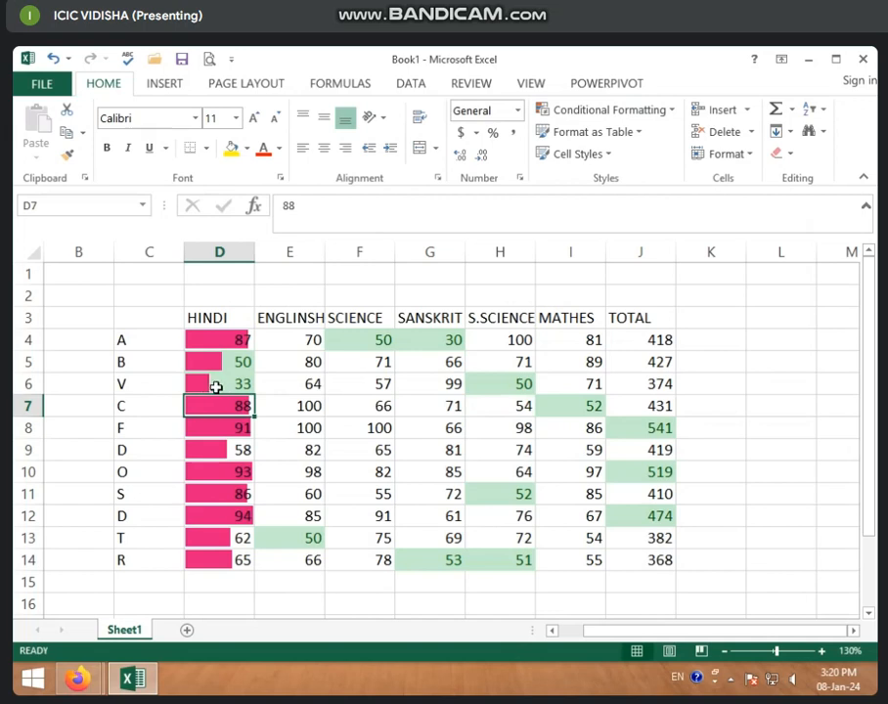
pyautogui.click(216, 428)
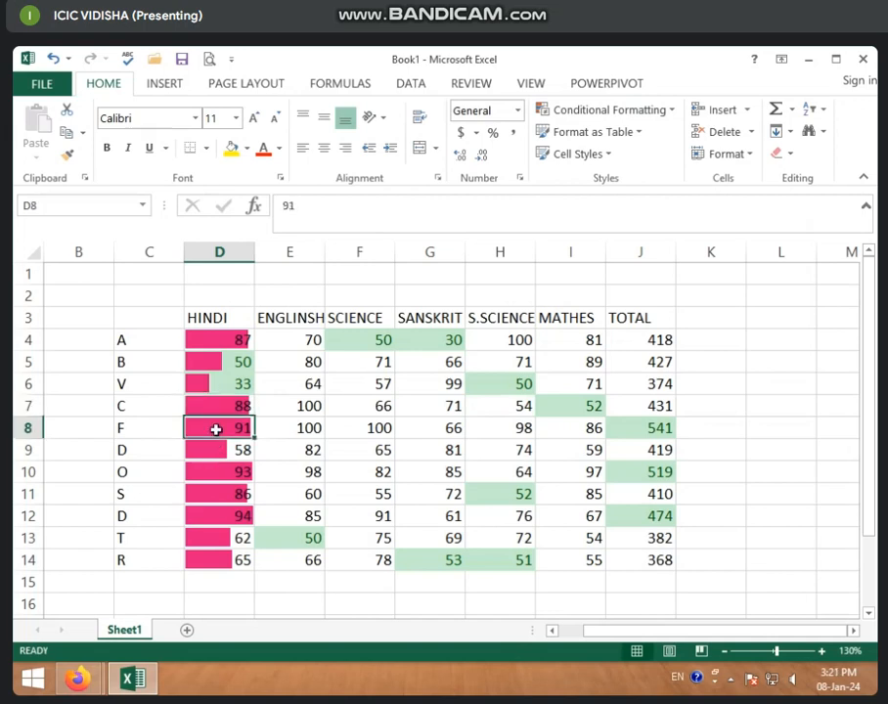
pyautogui.write('50')
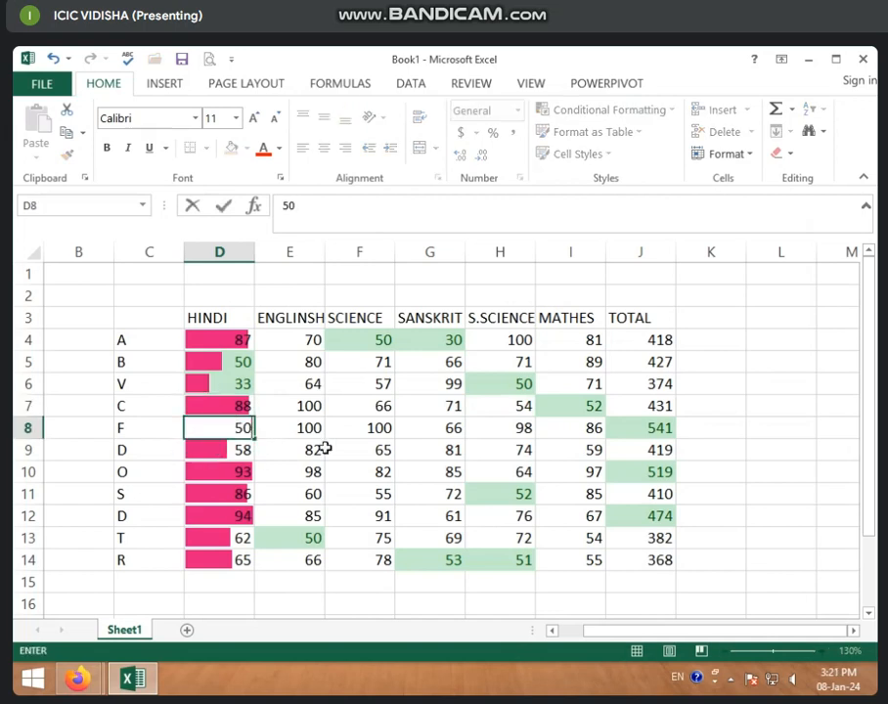
pyautogui.press('Return')
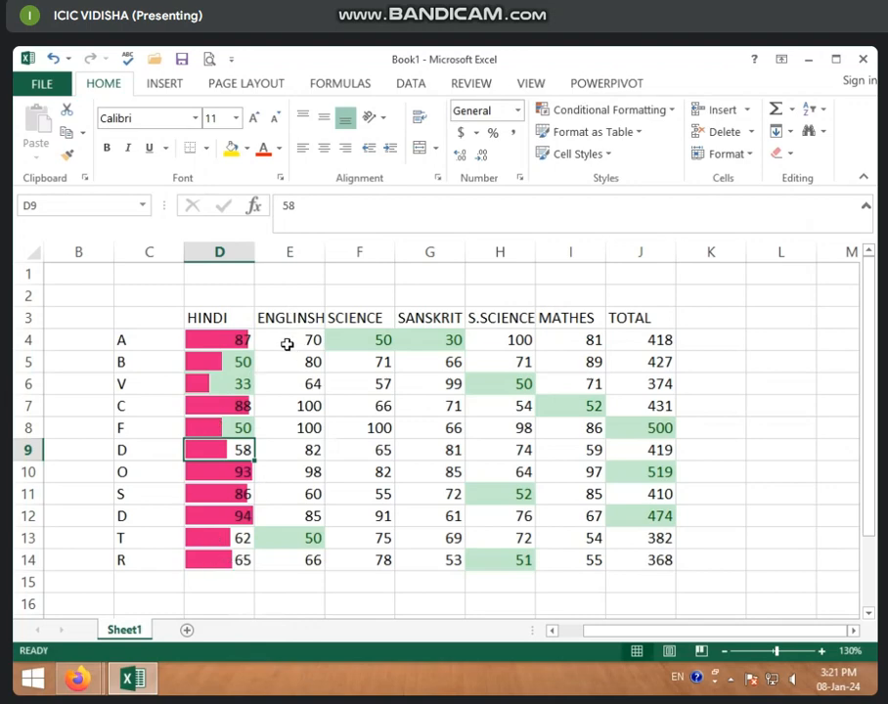
# Step: Apply the Red - Yellow - Green color scale to the English marks in E4:E14
pyautogui.moveTo(290, 342); pyautogui.dragTo(316, 542)
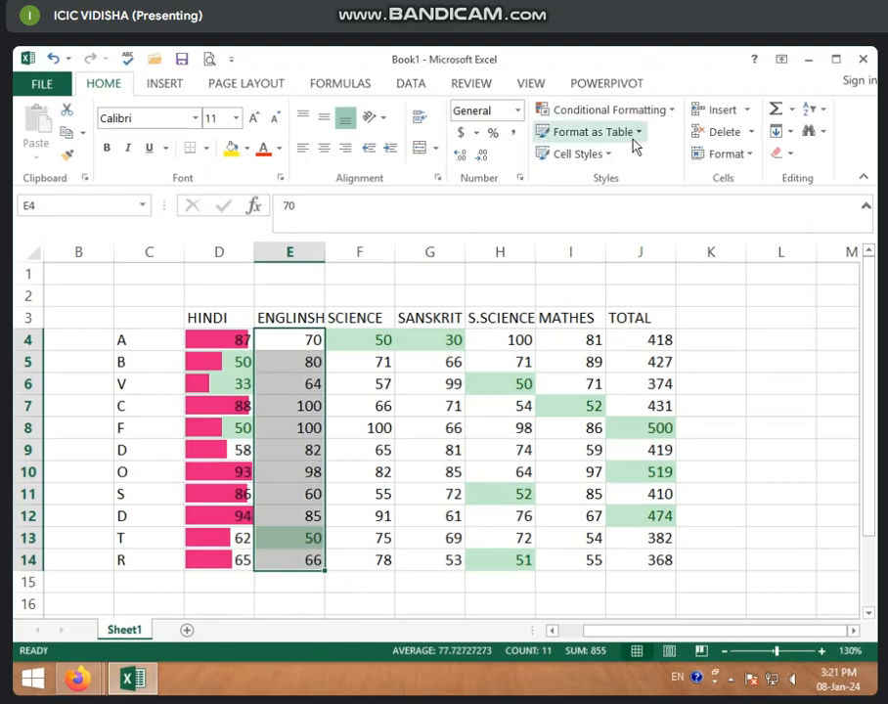
pyautogui.click(626, 109)
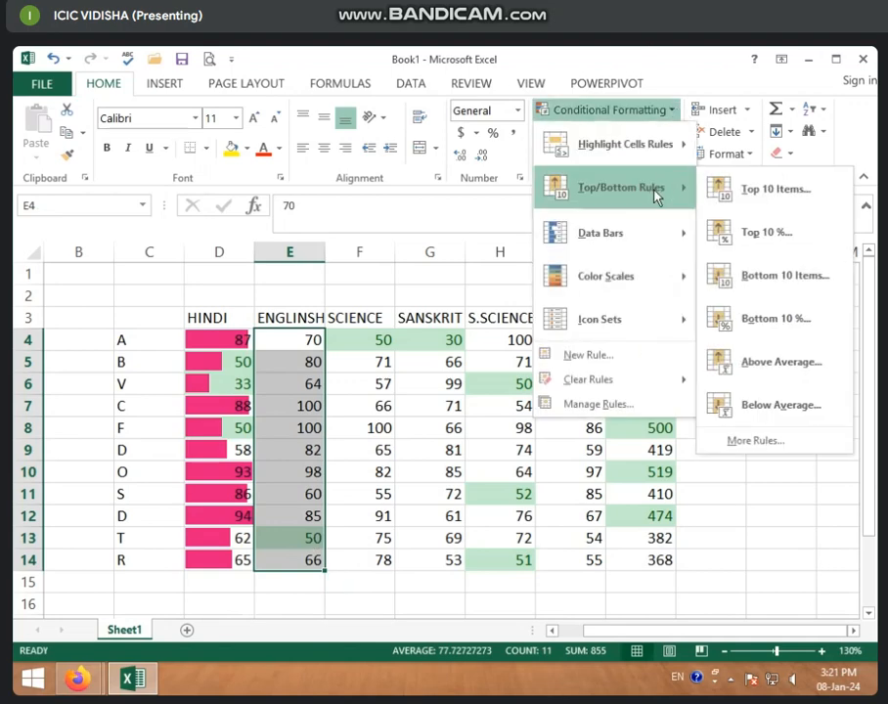
pyautogui.moveTo(607, 280)
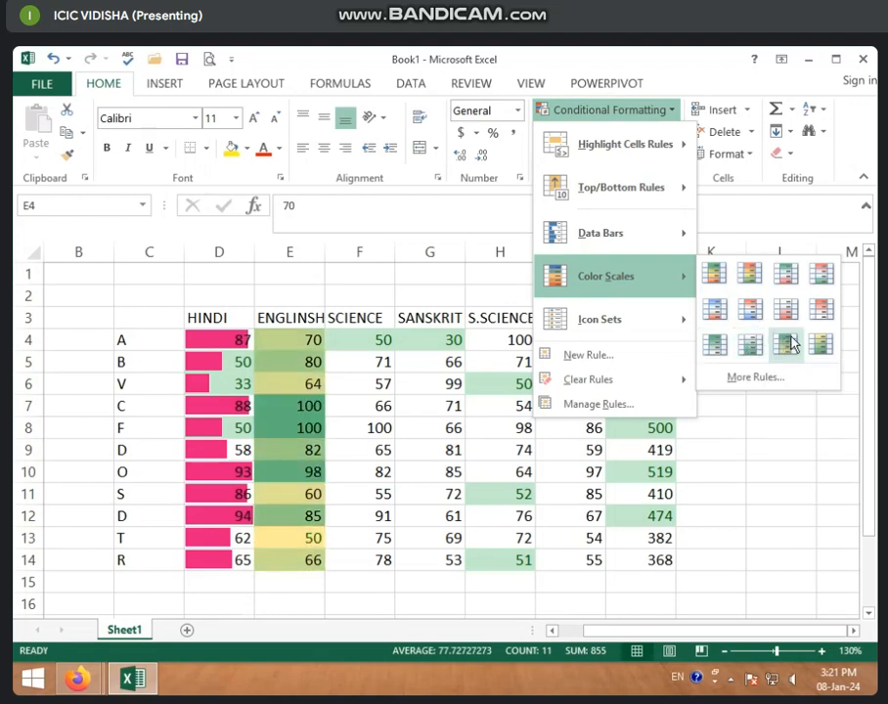
pyautogui.click(753, 278)
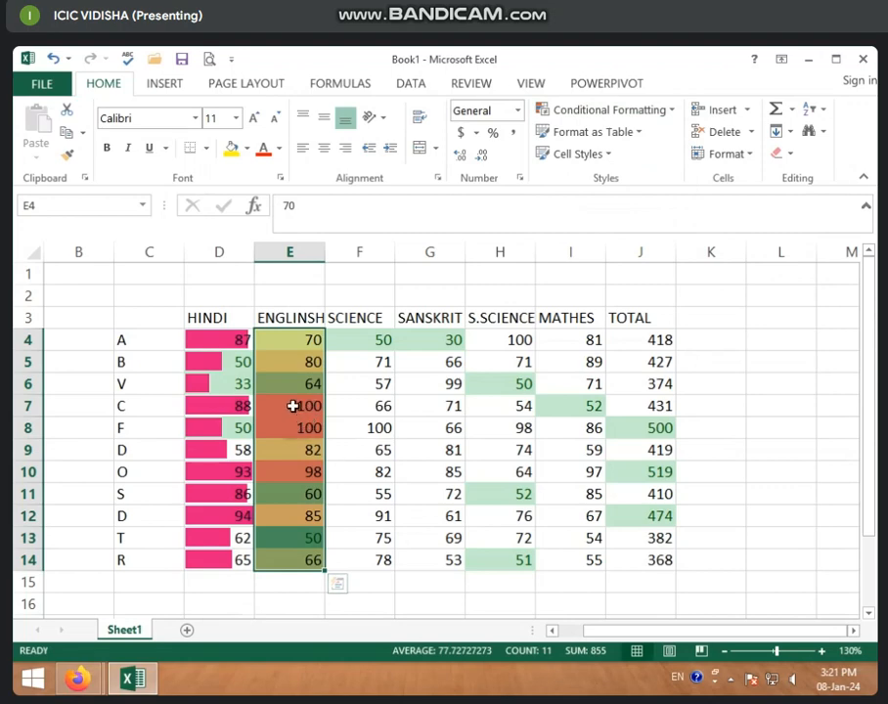
# Step: Set the English mark in E12 to 33 to test the color scale
pyautogui.click(296, 516)
pyautogui.write('33')
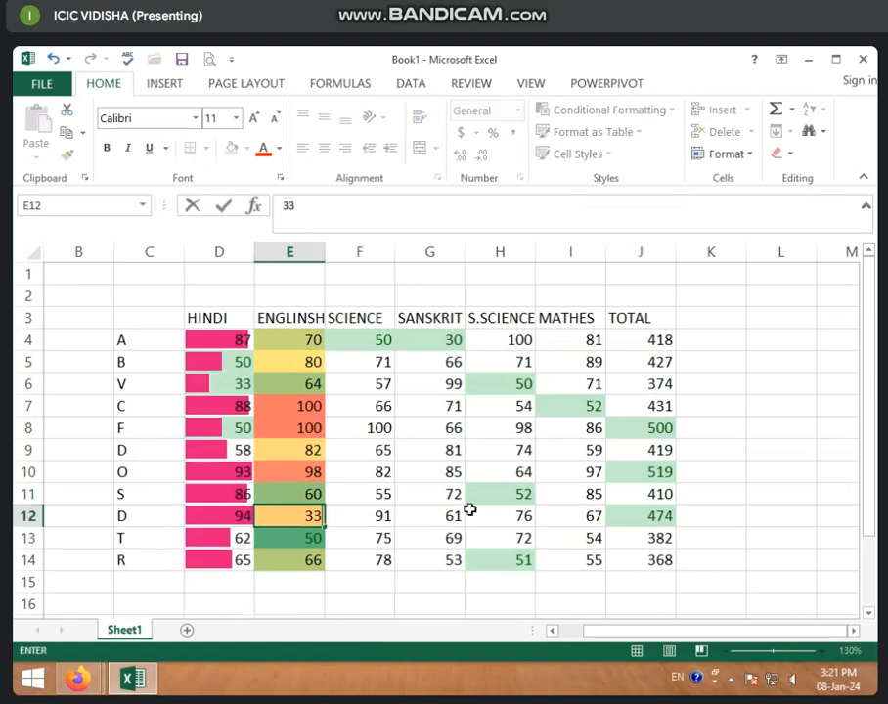
pyautogui.press('Return')
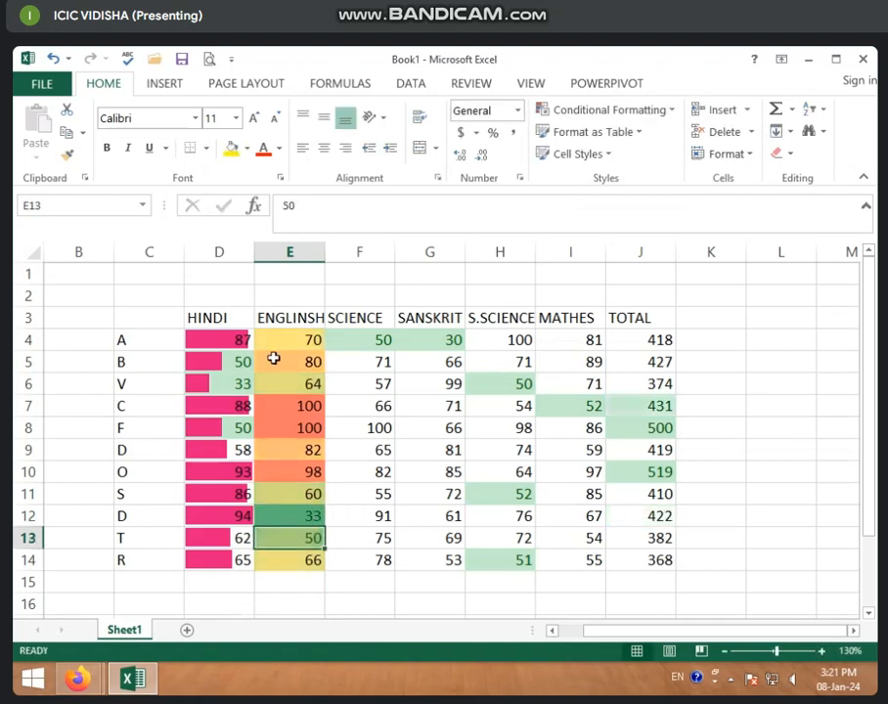
# Step: Apply the Red - White - Green color scale to the English marks in E4:E14
pyautogui.moveTo(280, 342); pyautogui.dragTo(301, 564)
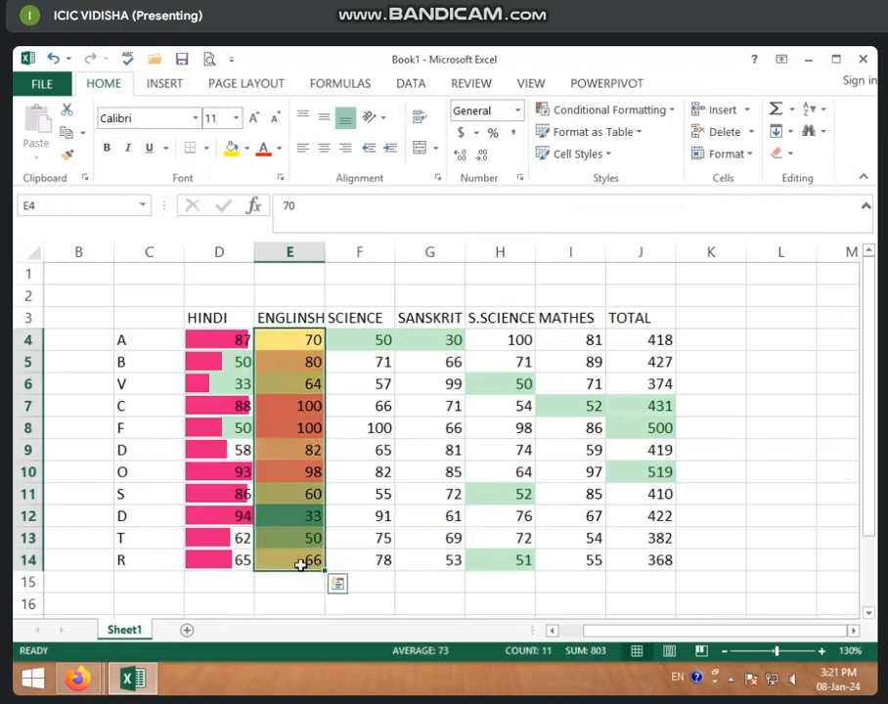
pyautogui.click(680, 114)
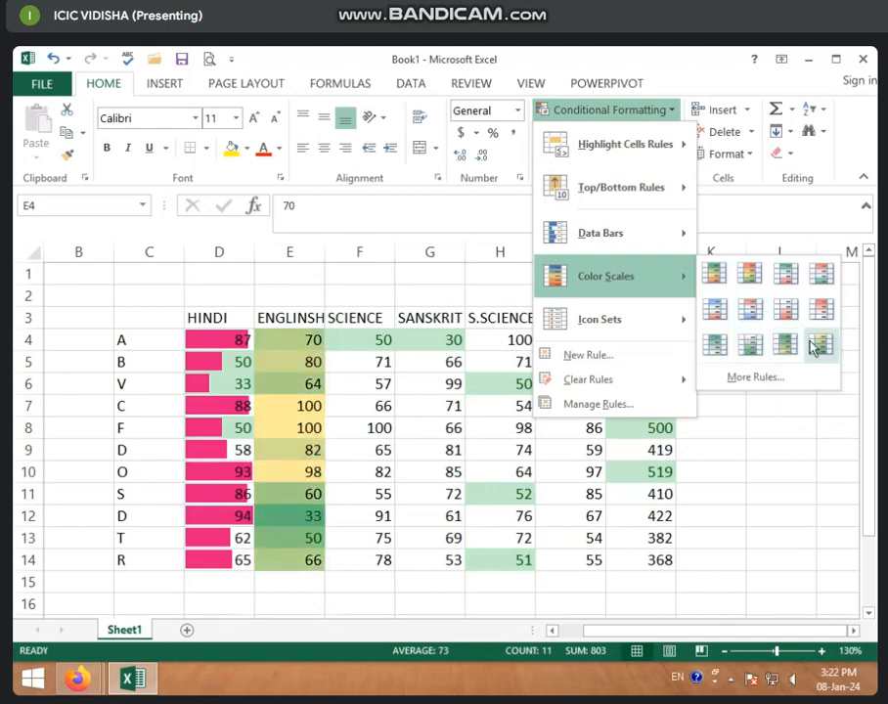
pyautogui.click(825, 277)
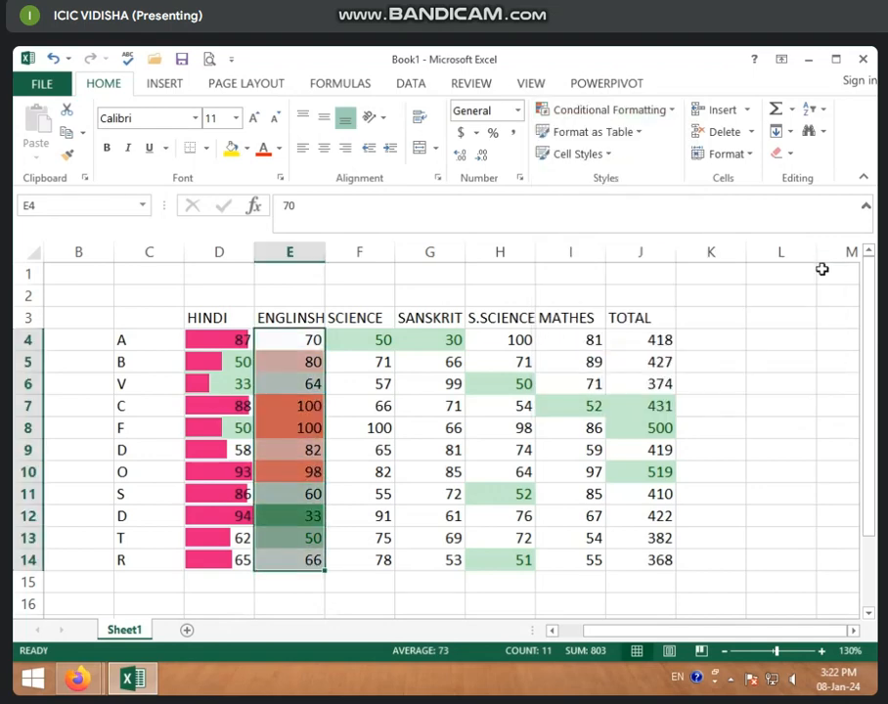
# Step: Apply the colored four-arrow icon set to the Science marks in F4:F14
pyautogui.click(353, 380)
pyautogui.moveTo(360, 318); pyautogui.dragTo(366, 559)
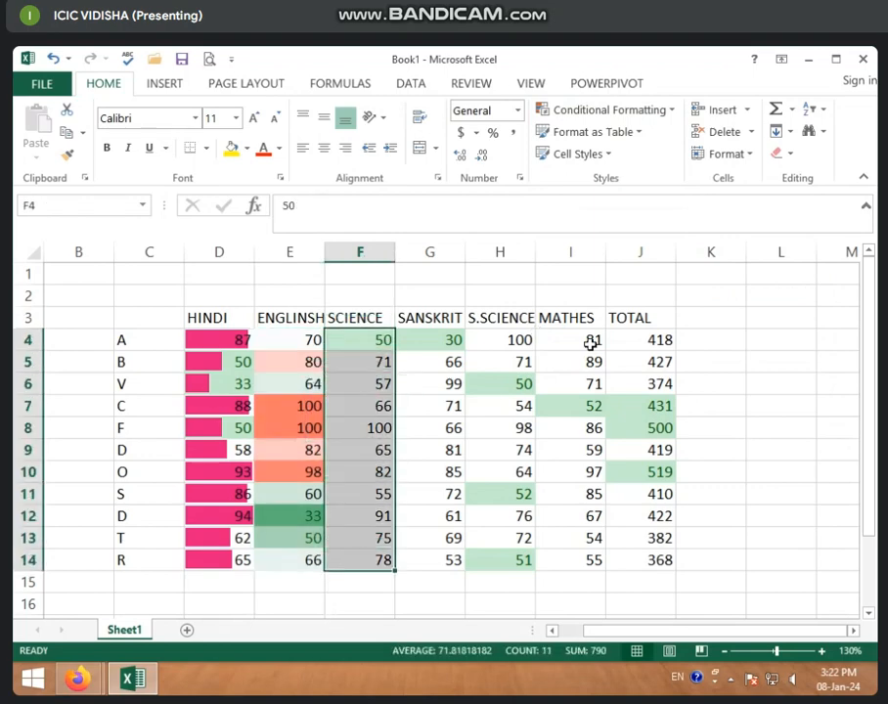
pyautogui.click(674, 111)
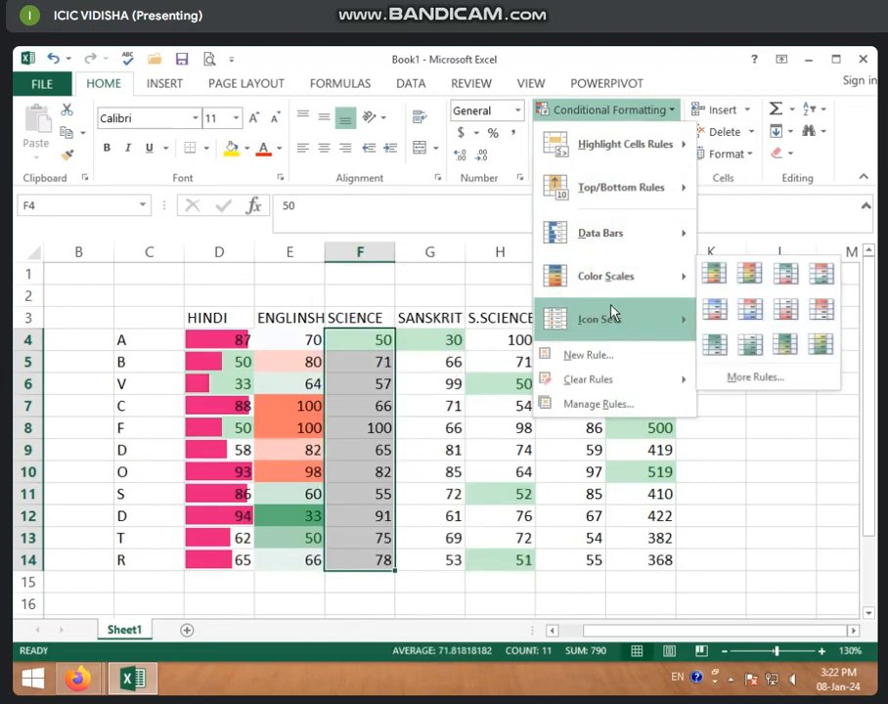
pyautogui.moveTo(591, 318)
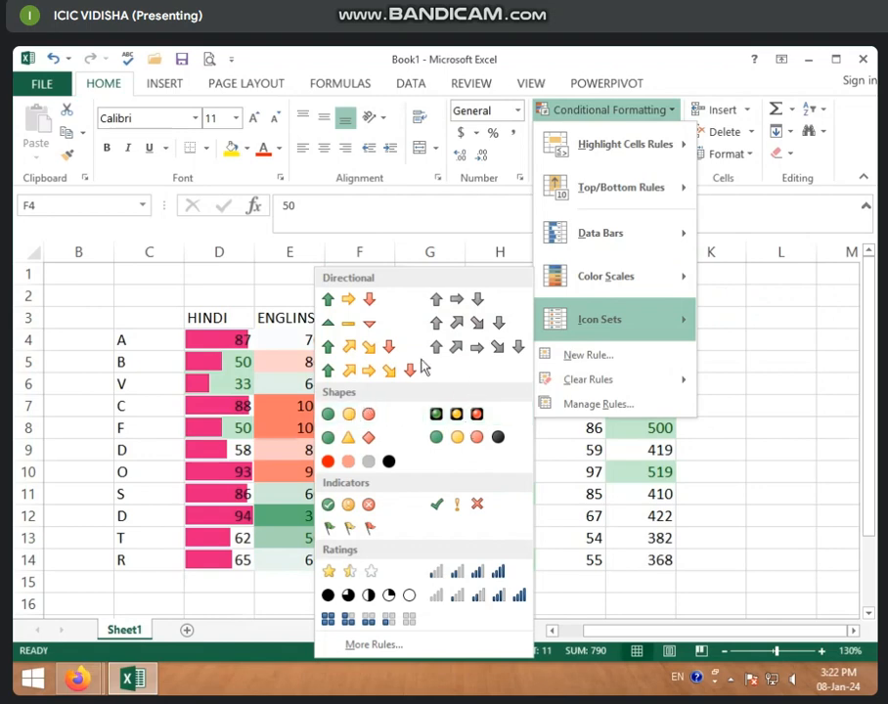
pyautogui.click(354, 354)
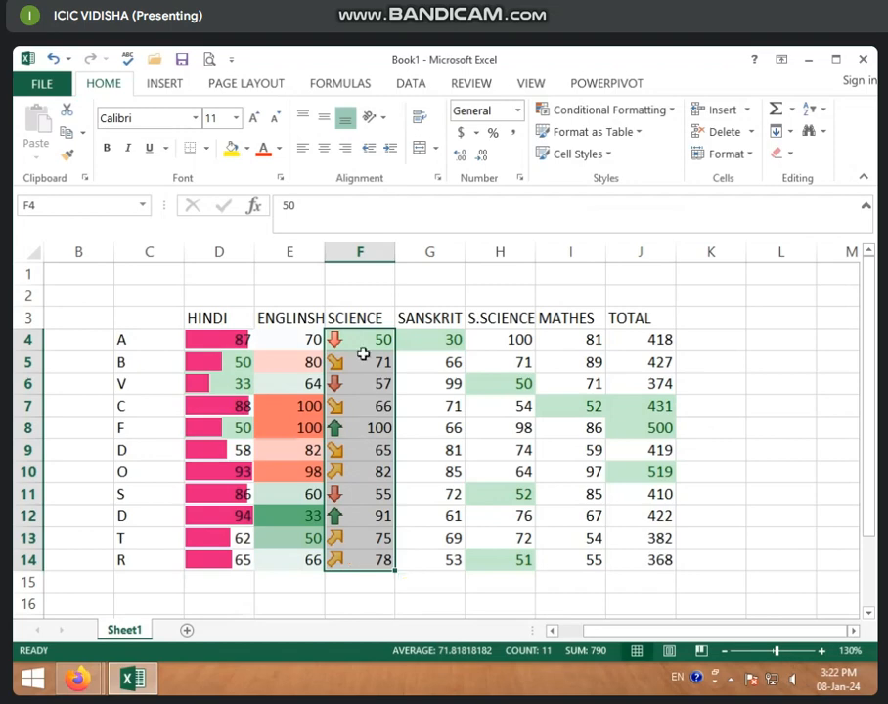
# Step: Replace the Science column's arrow icons with the three-sign set of green circle, yellow triangle and red diamond
pyautogui.click(594, 132)
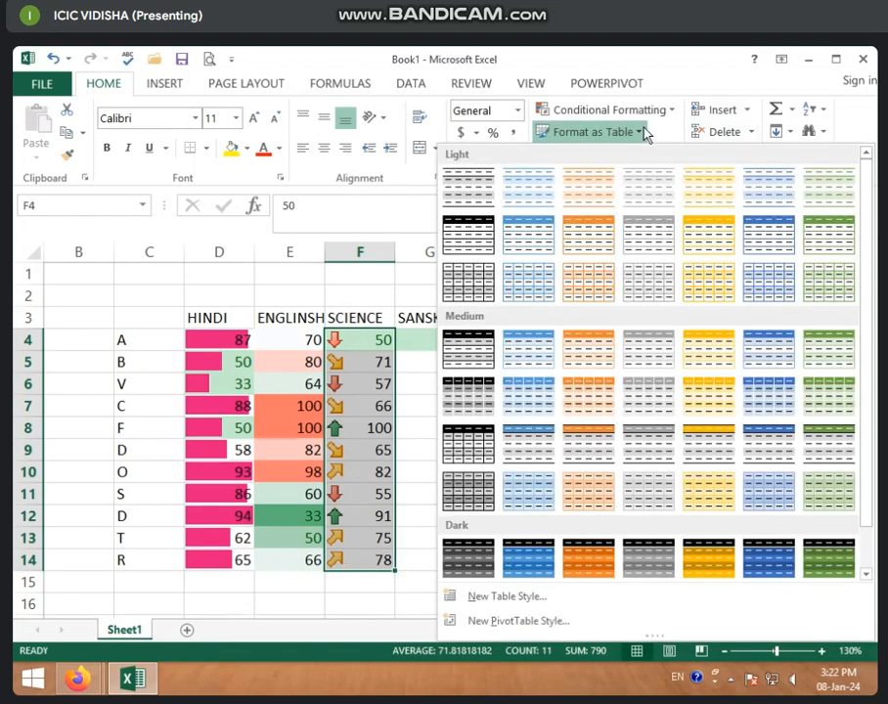
pyautogui.click(667, 113)
pyautogui.click(669, 112)
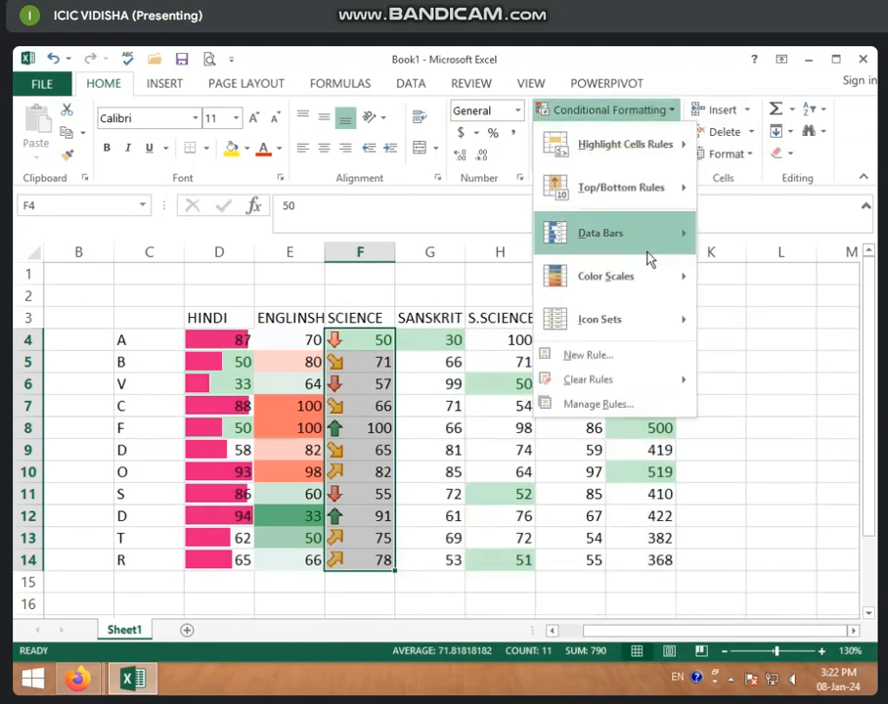
pyautogui.moveTo(645, 287)
pyautogui.moveTo(606, 321)
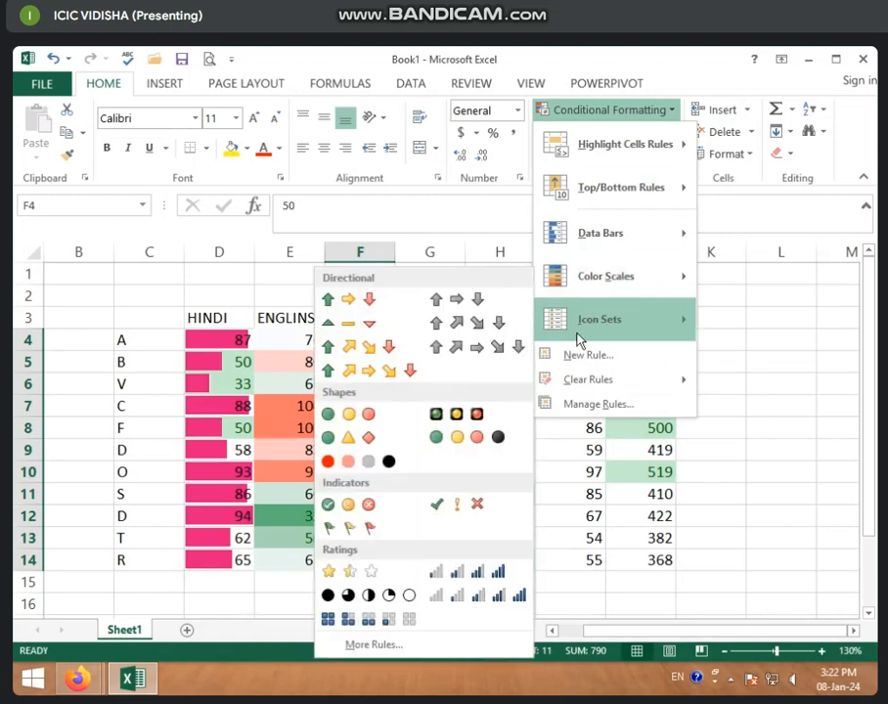
pyautogui.click(365, 445)
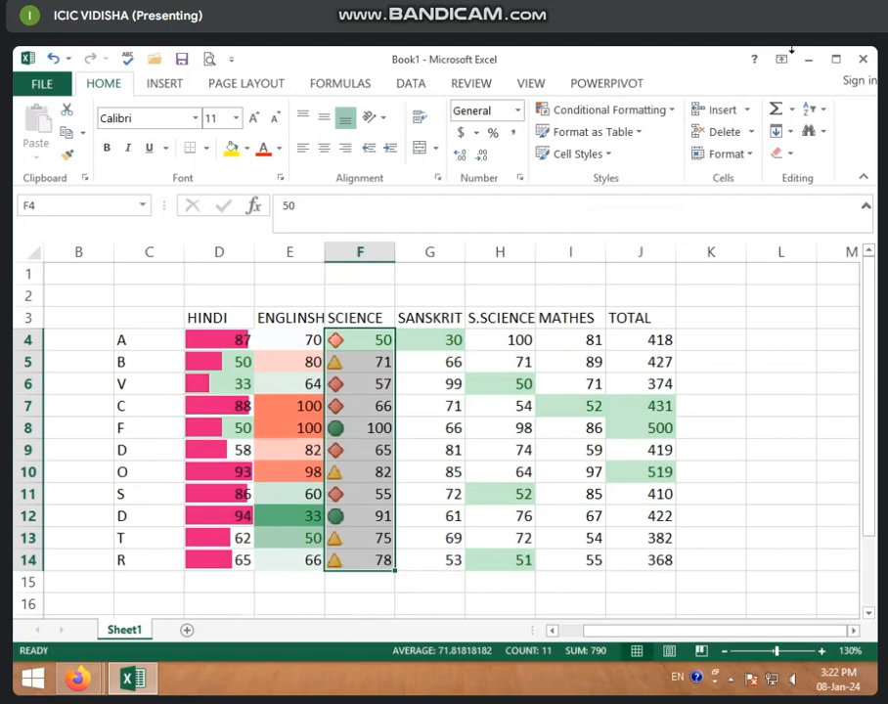
# Step: Clear the conditional formatting rules from the entire sheet
pyautogui.click(671, 111)
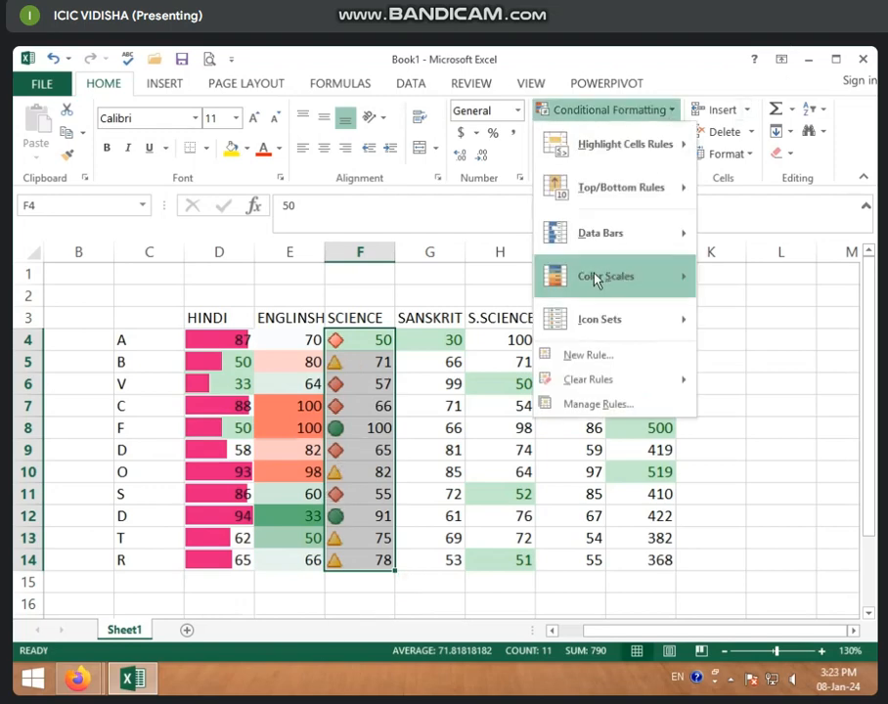
pyautogui.click(610, 426)
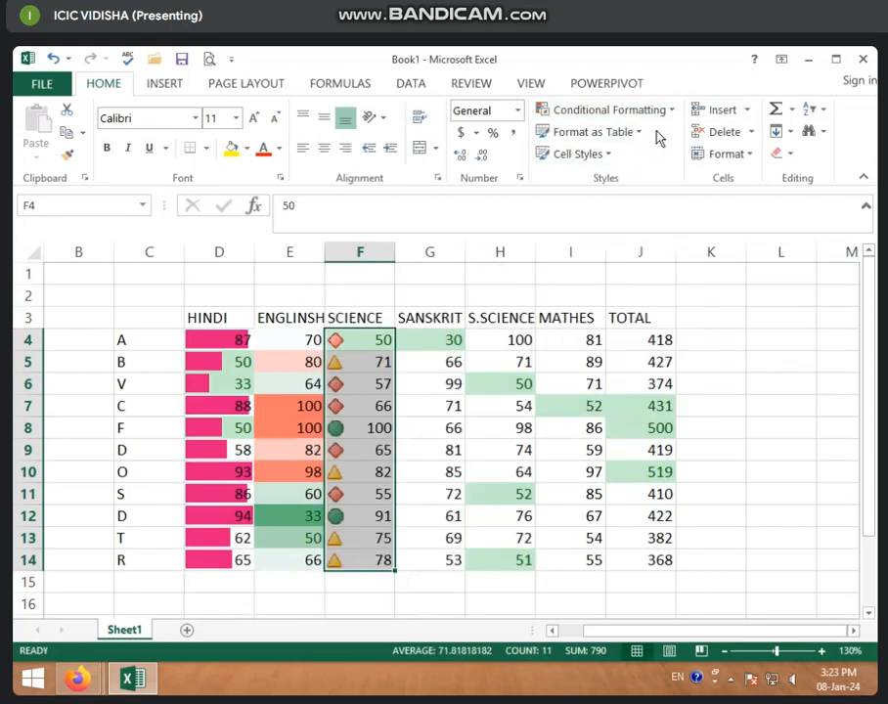
pyautogui.click(673, 110)
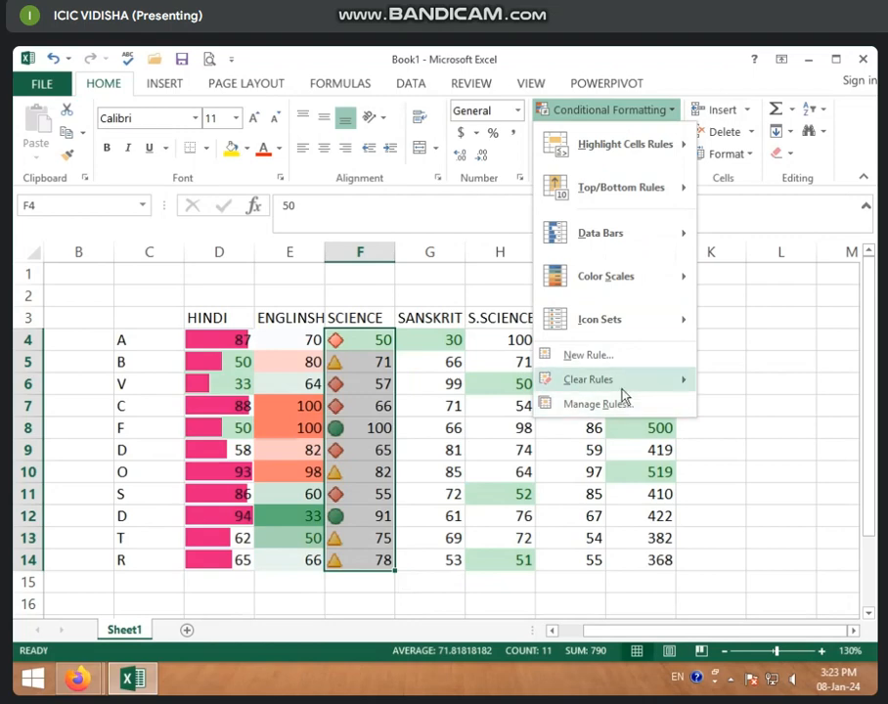
pyautogui.moveTo(631, 387)
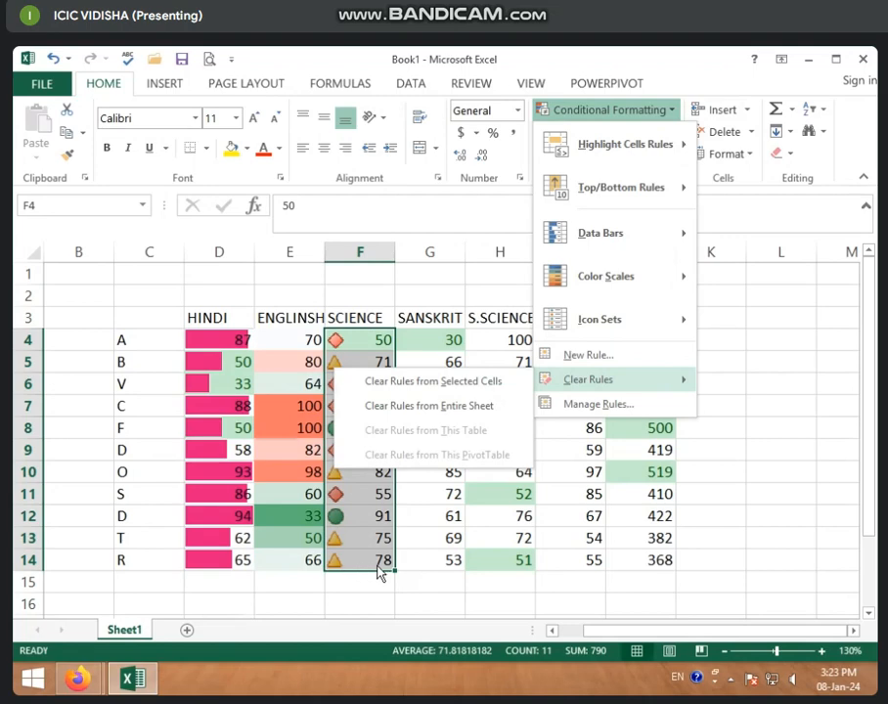
pyautogui.click(473, 408)
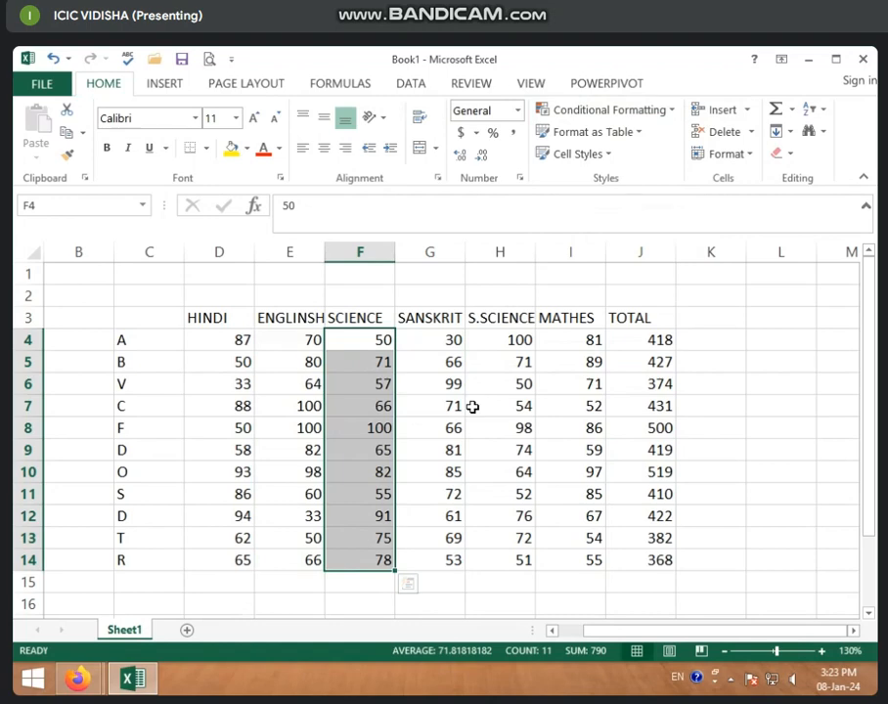
# Step: Check the print preview of the unformatted marks sheet and return to the worksheet
pyautogui.click(643, 133)
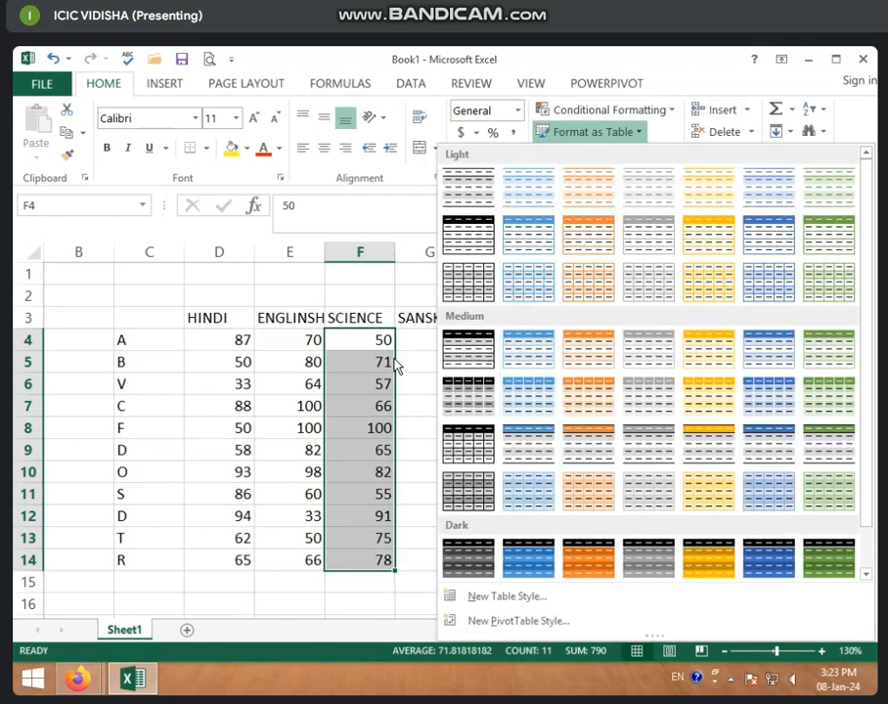
pyautogui.click(261, 396)
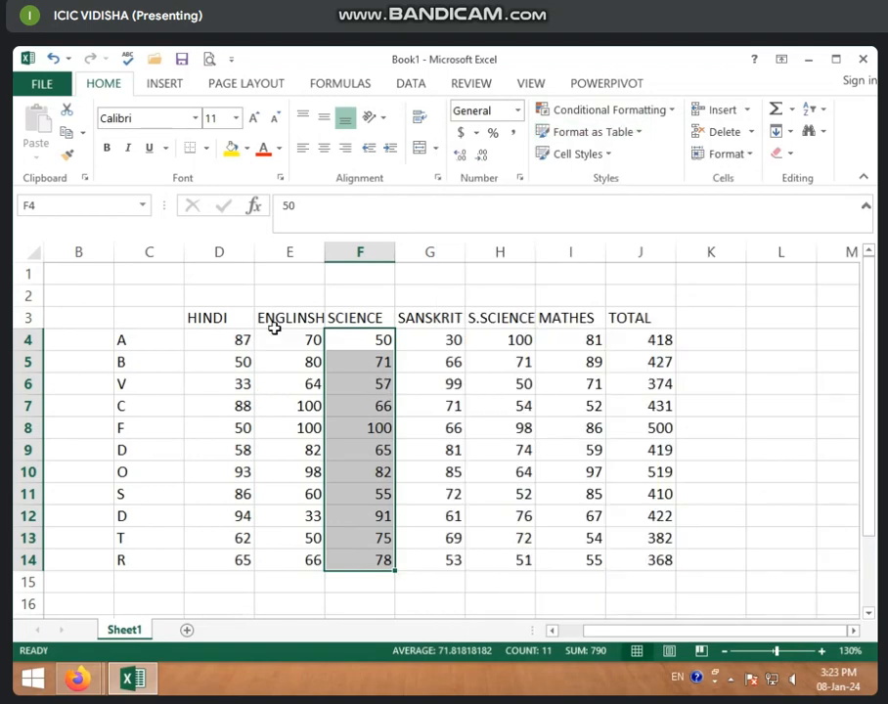
pyautogui.hotkey('ctrl', 'p')
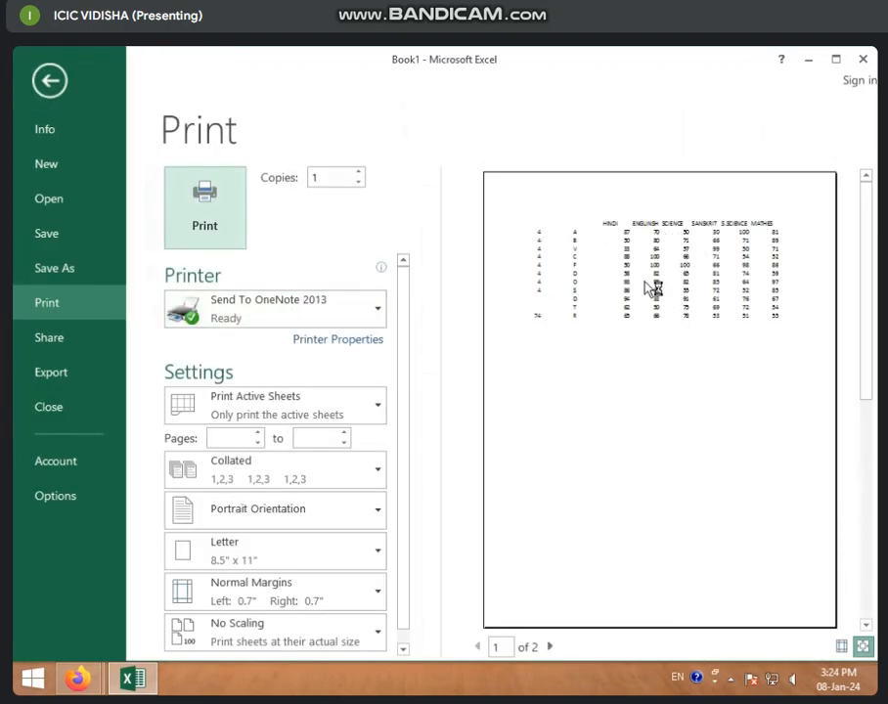
pyautogui.click(49, 83)
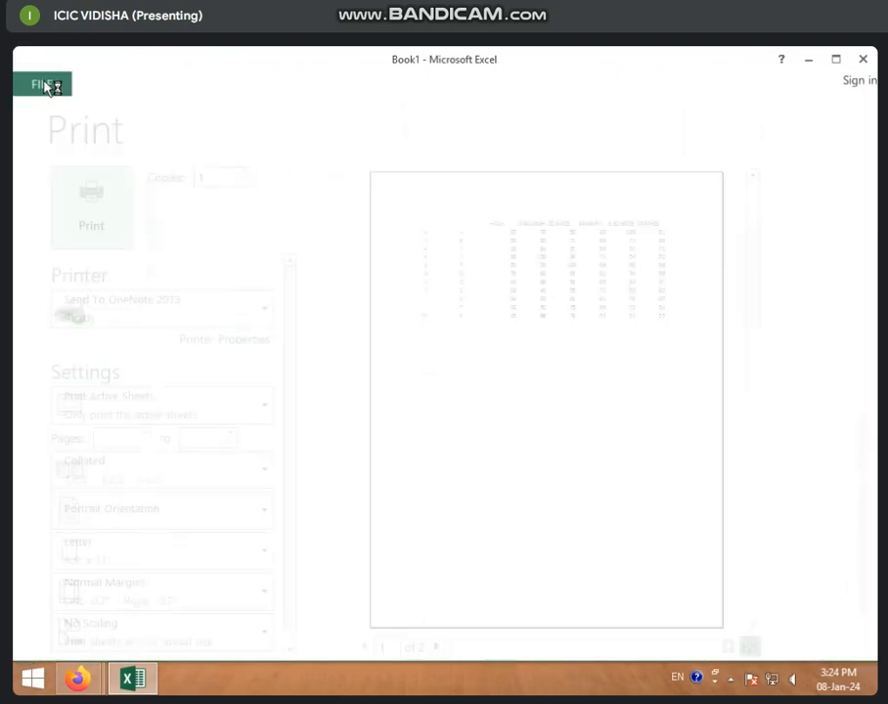
pyautogui.click(292, 363)
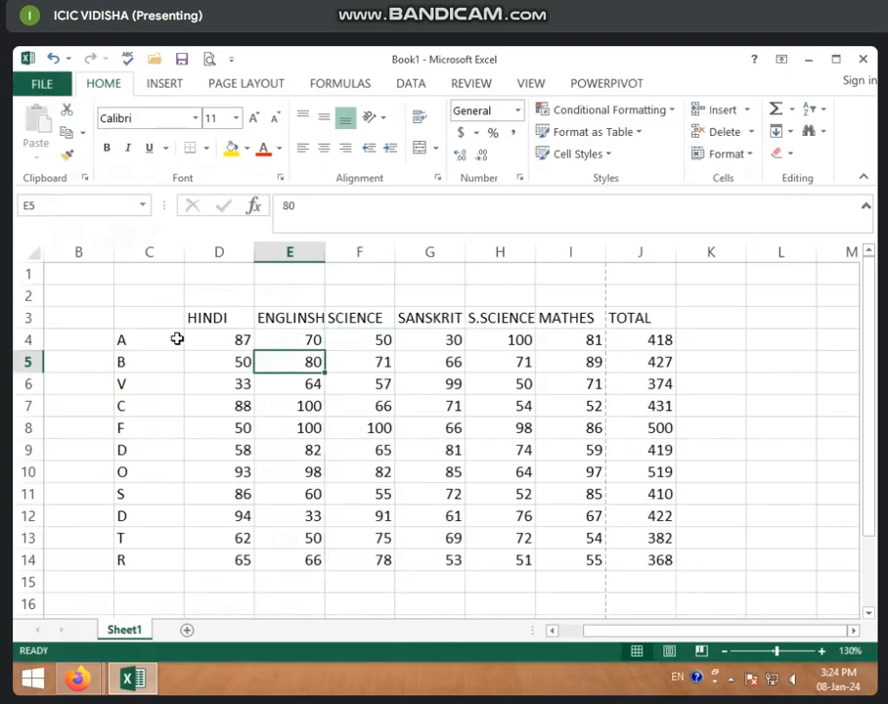
# Step: Enter the column header NAME in C3 above the student entries
pyautogui.moveTo(134, 317); pyautogui.dragTo(147, 450)
pyautogui.click(148, 317)
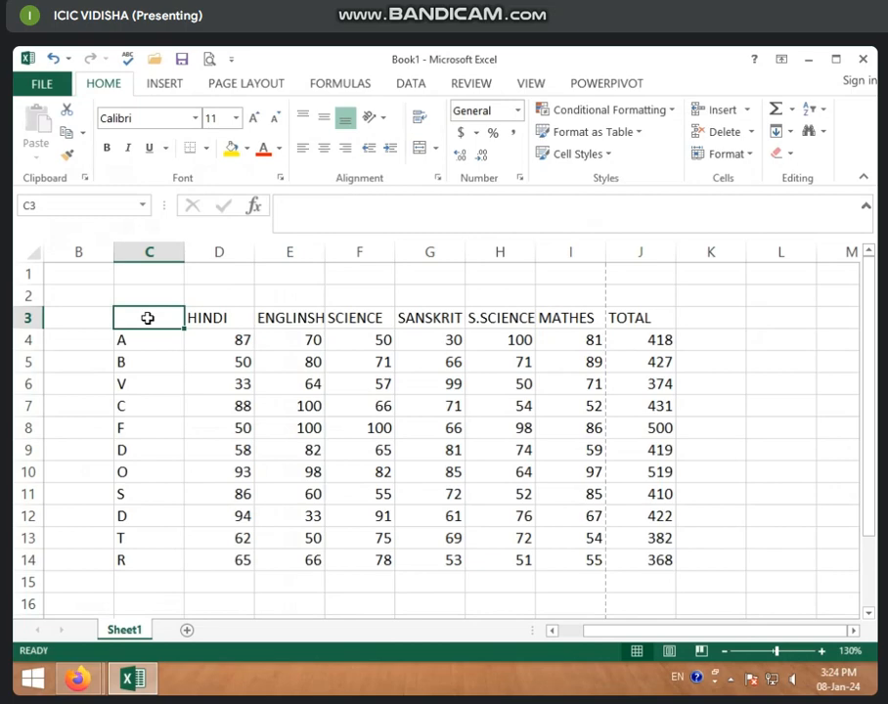
pyautogui.write('NAME')
pyautogui.click(99, 431)
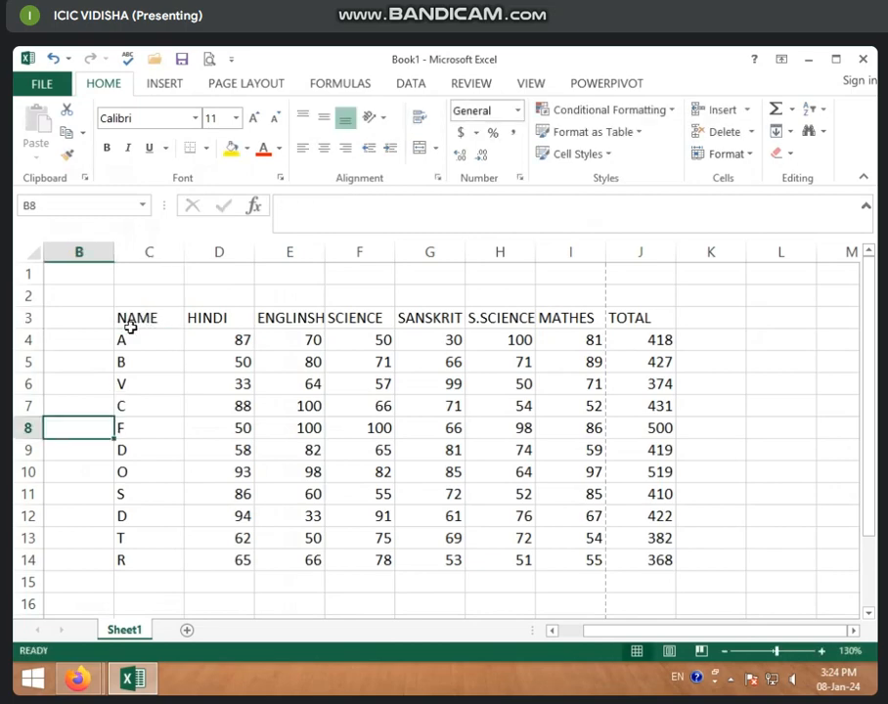
# Step: Format C3:J15 as a table with headers, using the light style with a solid blue header row and blue row lines
pyautogui.moveTo(128, 323); pyautogui.dragTo(656, 560)
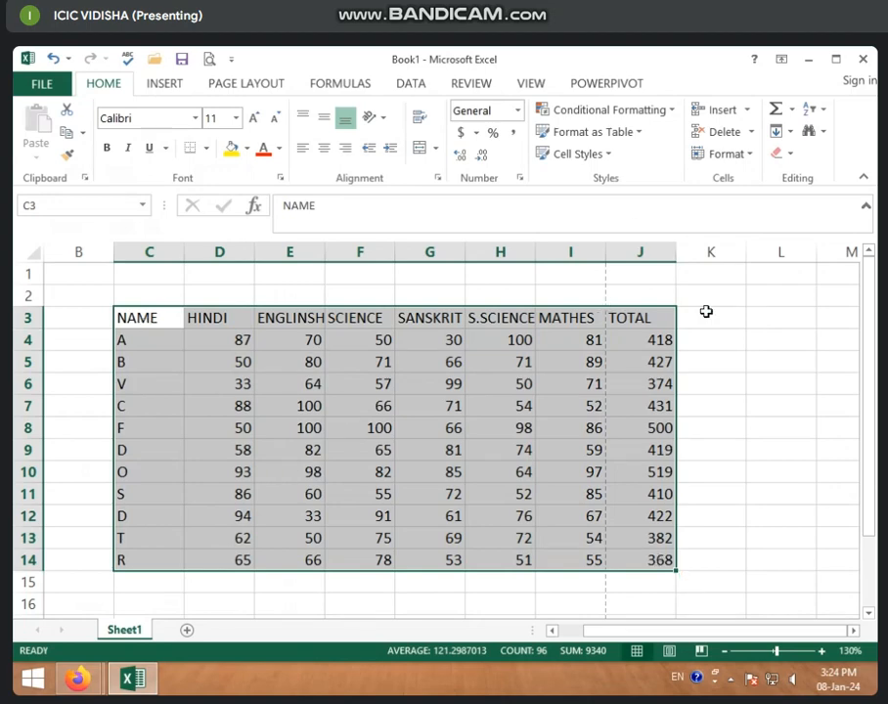
pyautogui.click(641, 133)
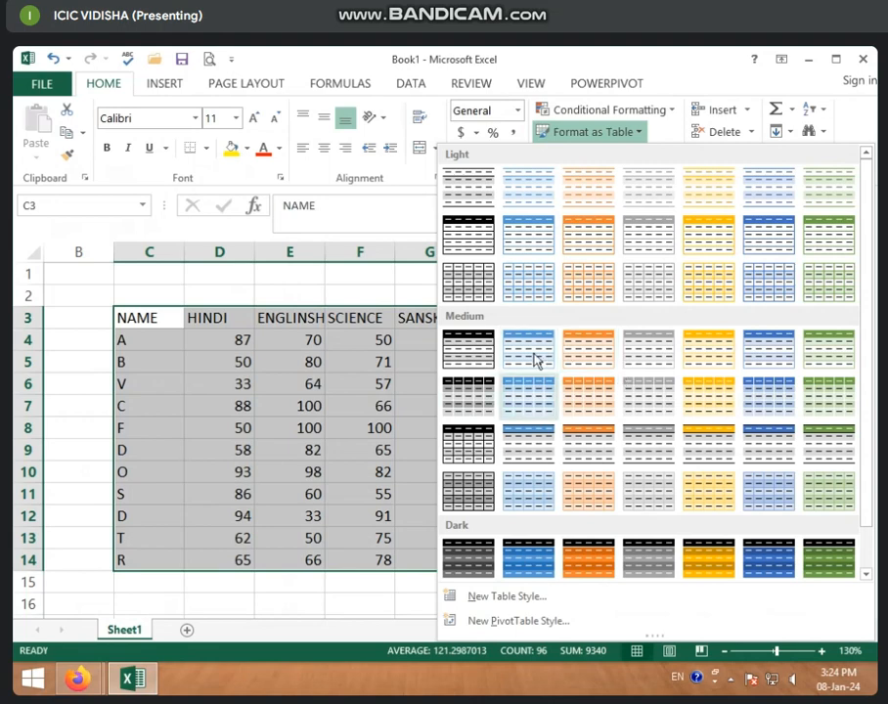
pyautogui.click(526, 253)
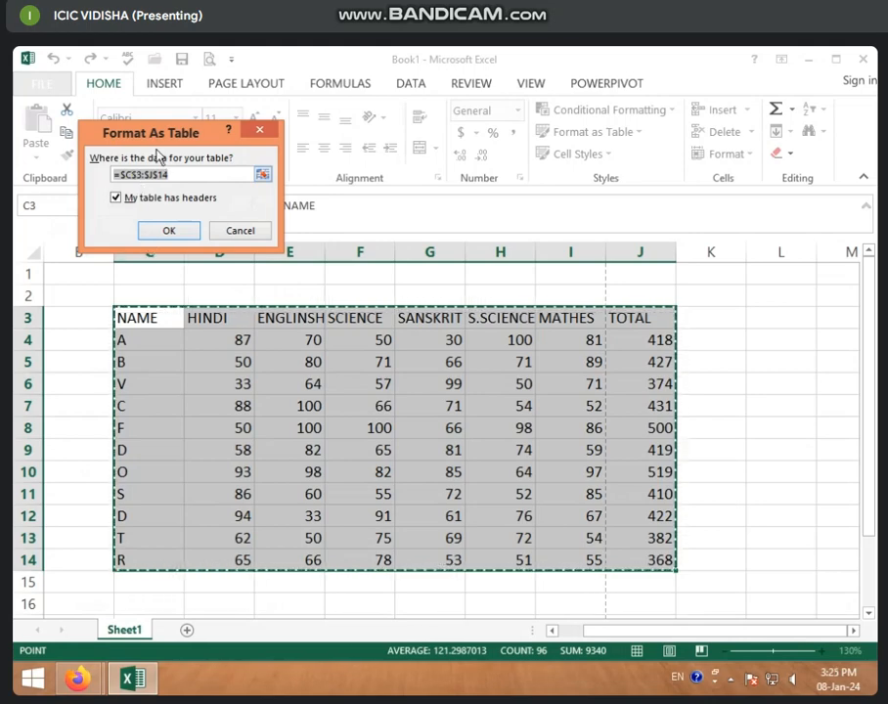
pyautogui.moveTo(162, 140); pyautogui.dragTo(208, 119)
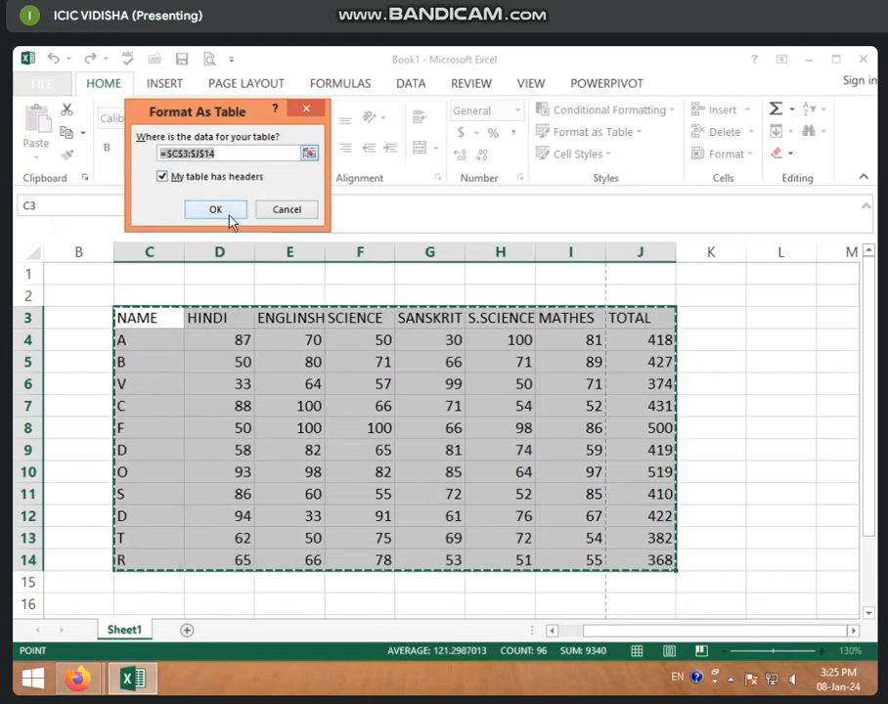
pyautogui.click(228, 156)
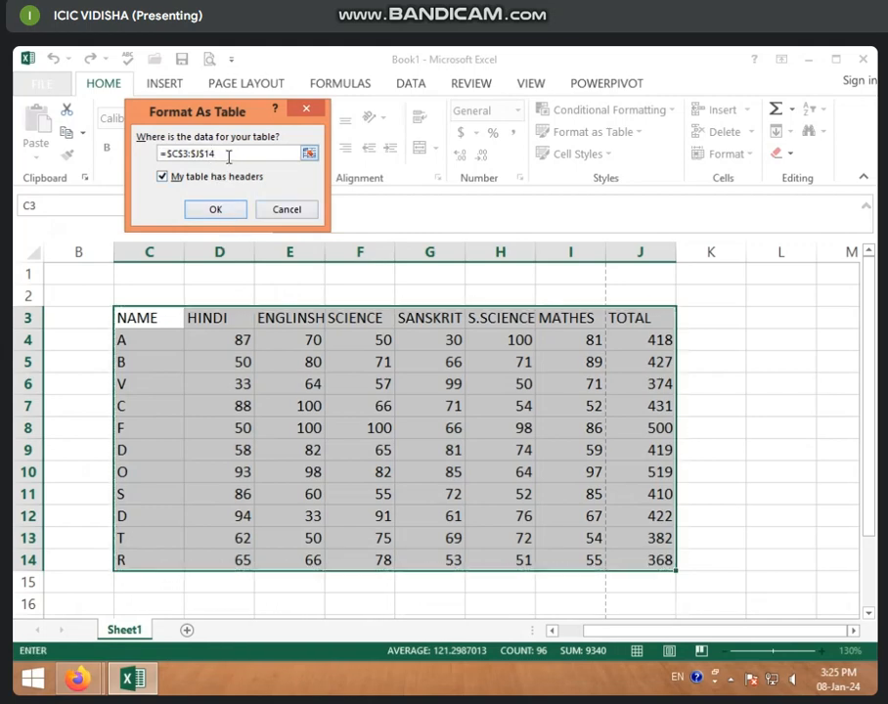
pyautogui.press('BackSpace')
pyautogui.click(216, 211)
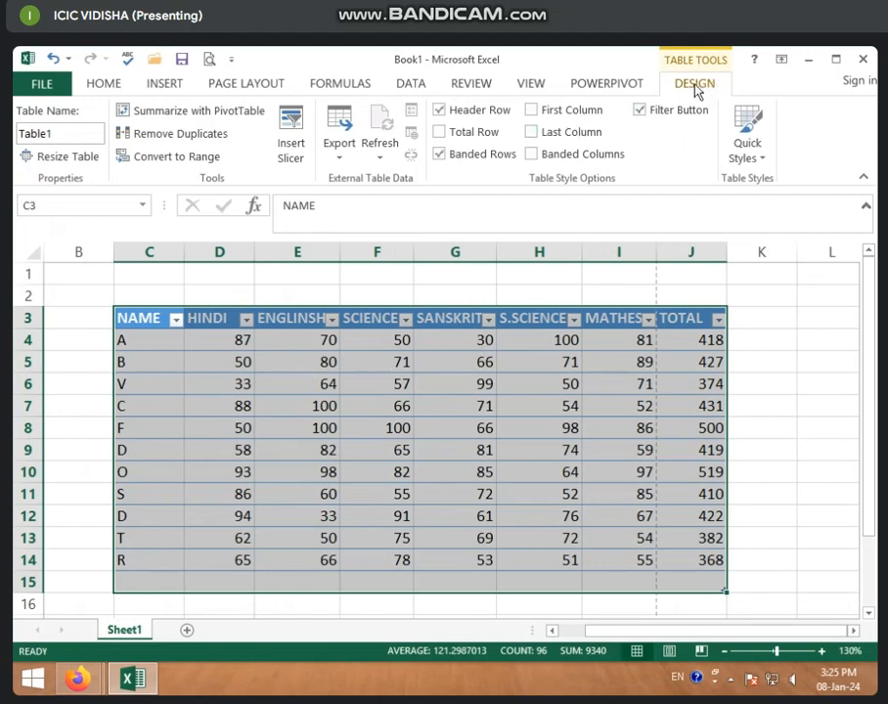
# Step: Select the formatted table C3:J15, check its print preview and return to the worksheet
pyautogui.click(736, 430)
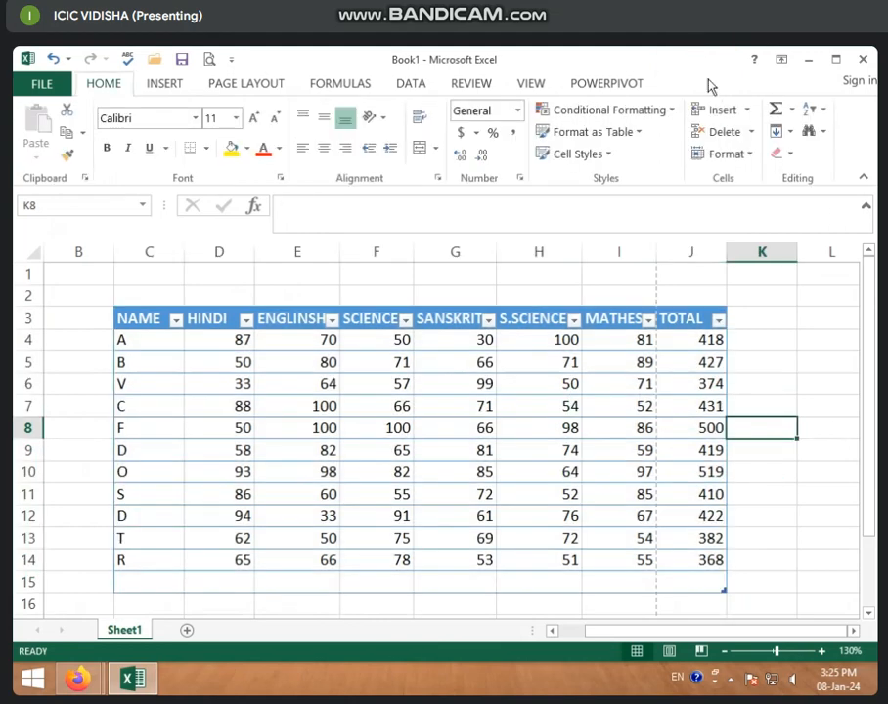
pyautogui.click(399, 406)
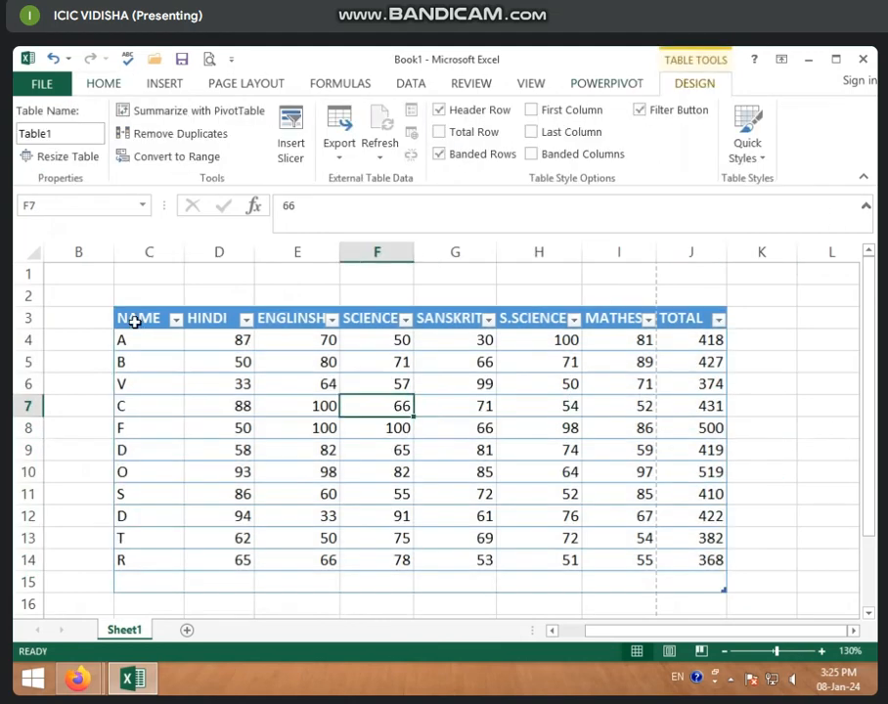
pyautogui.moveTo(133, 315); pyautogui.dragTo(705, 588)
pyautogui.hotkey('ctrl', 'p')
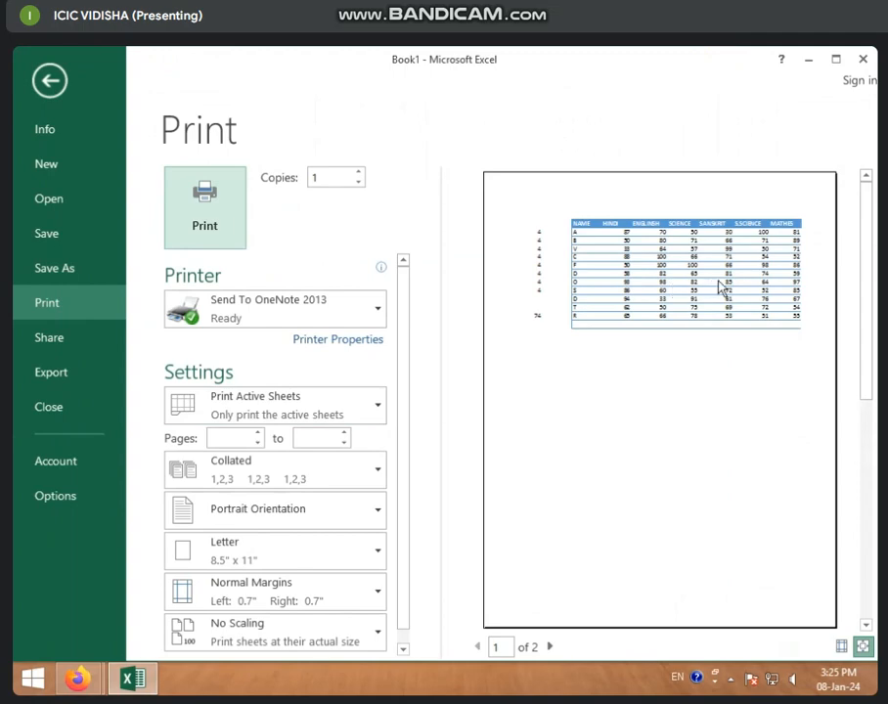
pyautogui.click(49, 80)
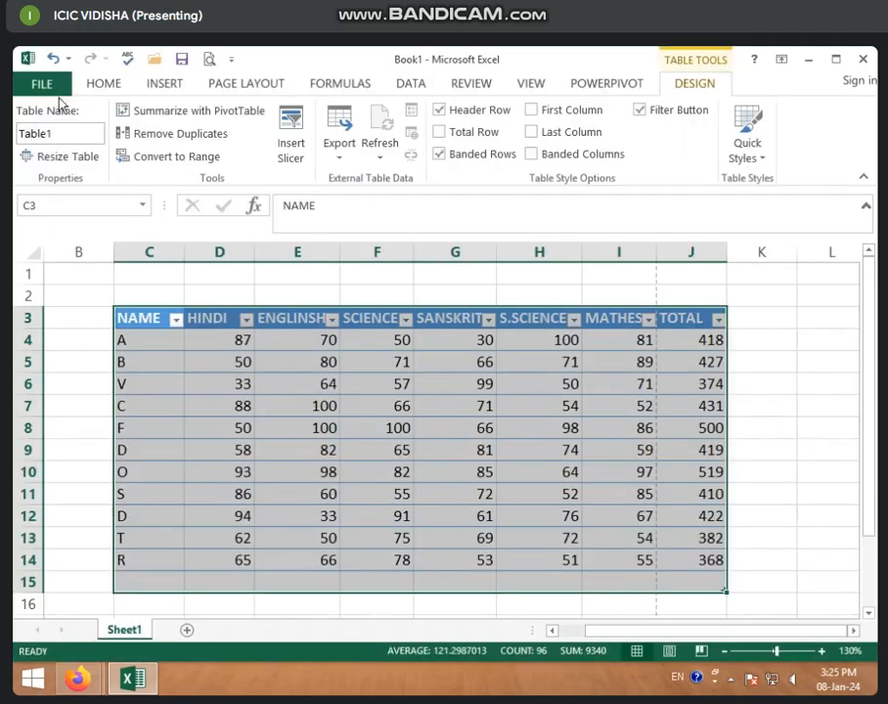
# Step: Open the Format as Table style choices for the selected marks table
pyautogui.click(109, 86)
pyautogui.click(640, 134)
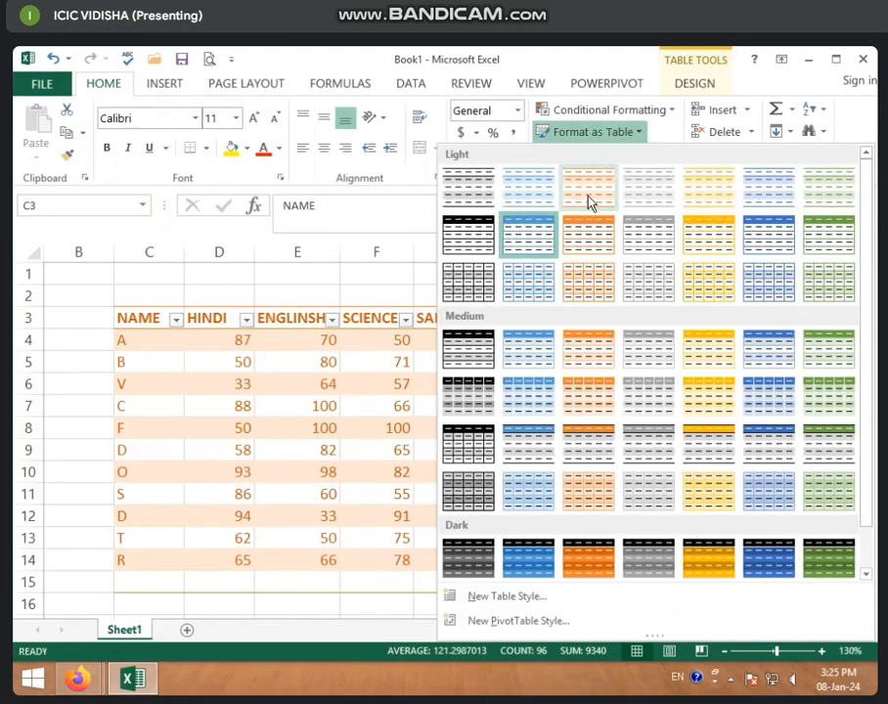